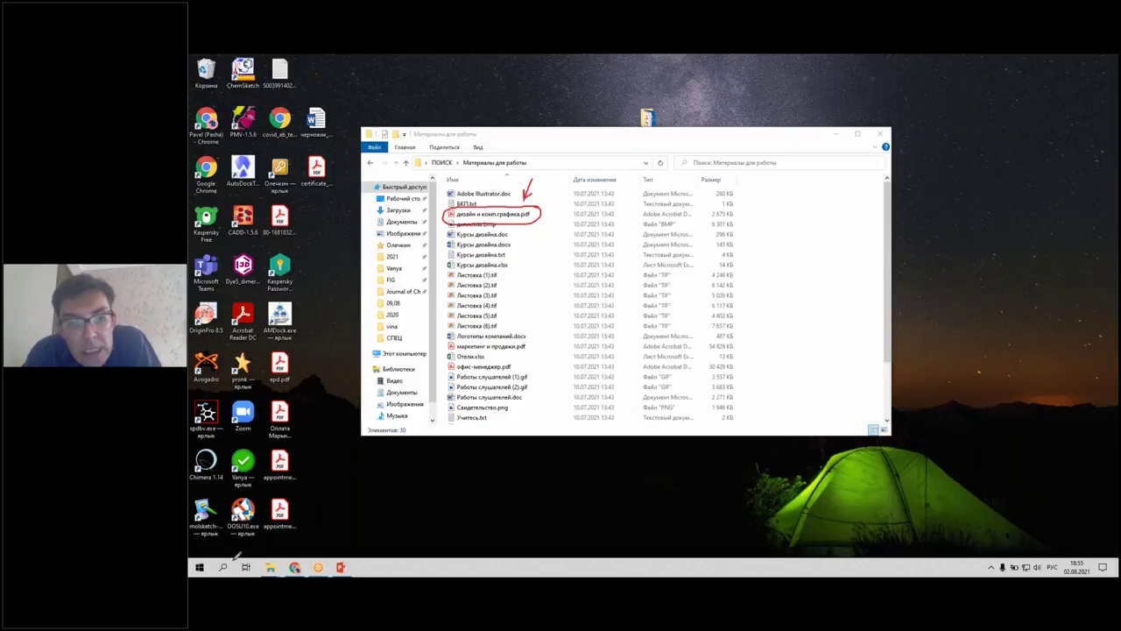
mouse_move(214, 562)
left_mouse_down()
mouse_move(230, 577)
mouse_move(234, 557)
left_mouse_up()
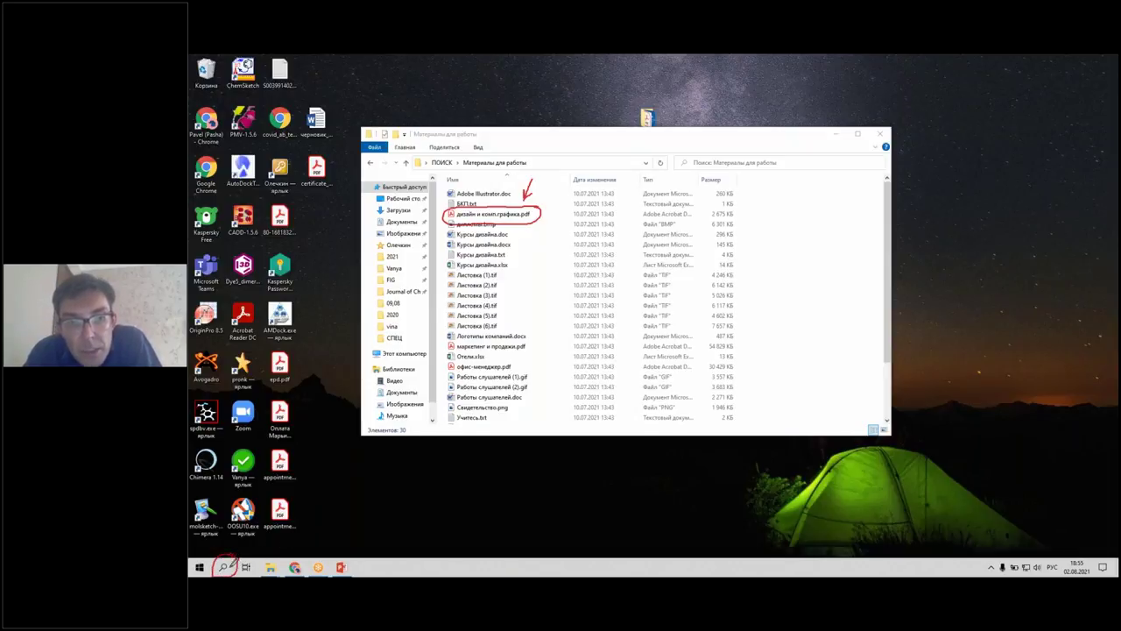
mouse_move(261, 545)
left_mouse_down()
mouse_move(345, 515)
mouse_move(432, 411)
left_mouse_up()
mouse_move(256, 547)
left_mouse_down()
mouse_move(247, 554)
mouse_move(280, 545)
left_mouse_up()
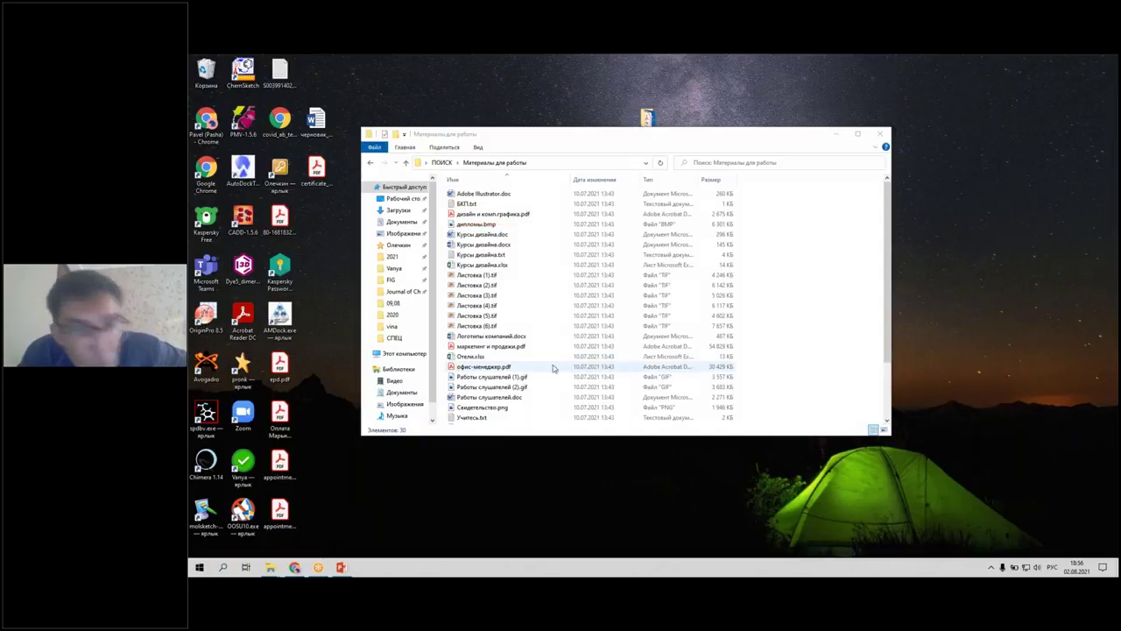
Step: Search only documents in Windows search for "*комп*графика" and copy the query text
left_click(222, 567)
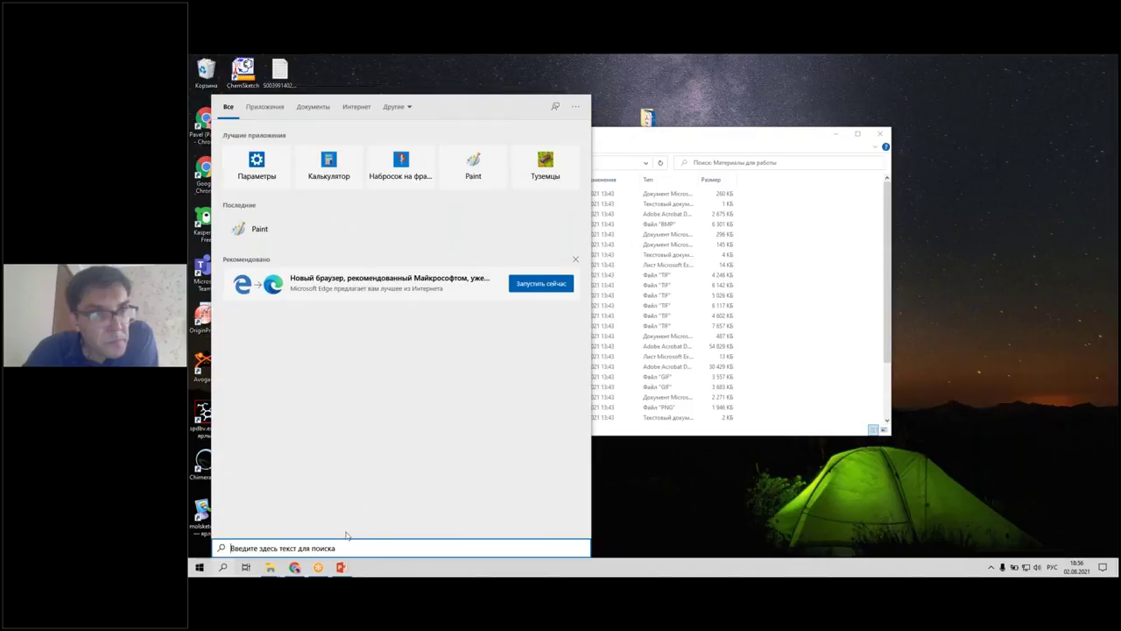
left_click(321, 110)
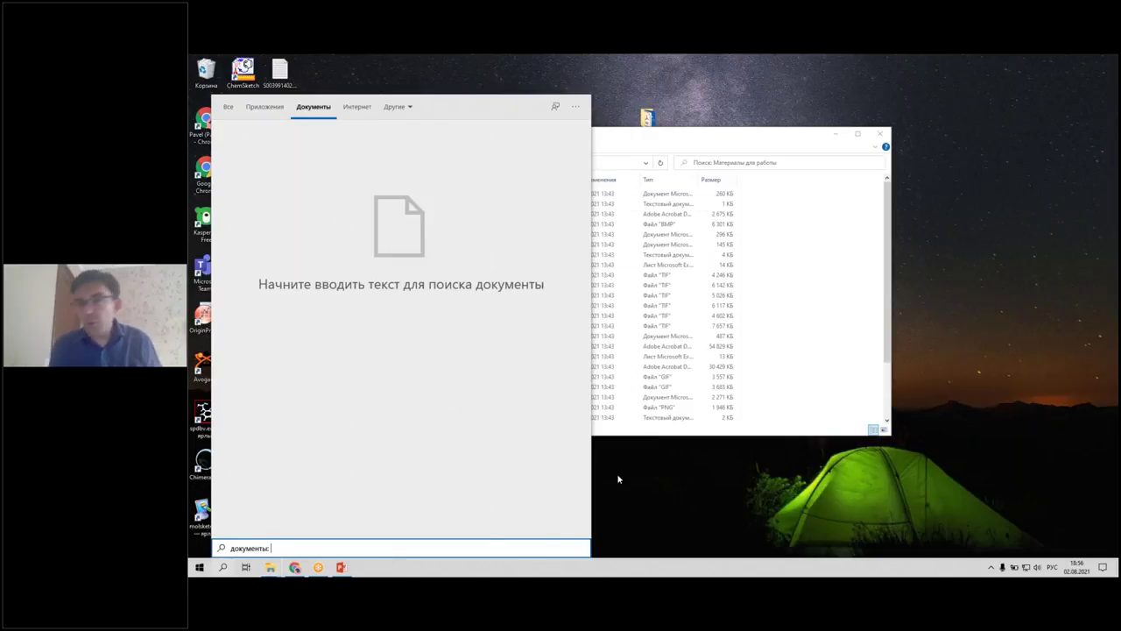
type("*")
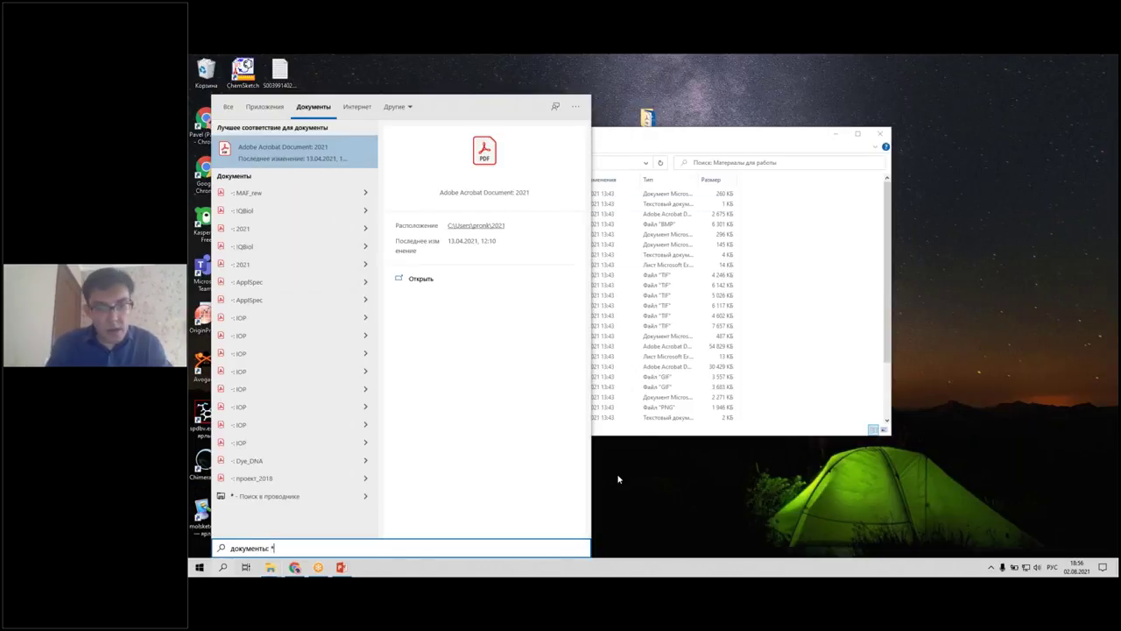
type("комп")
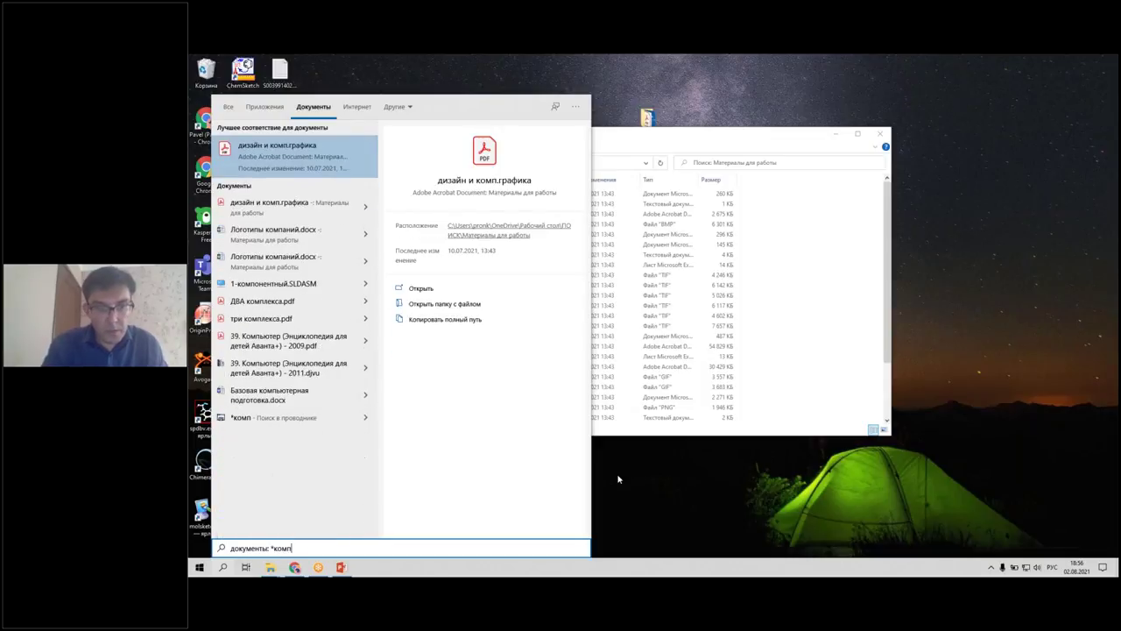
type("*графика")
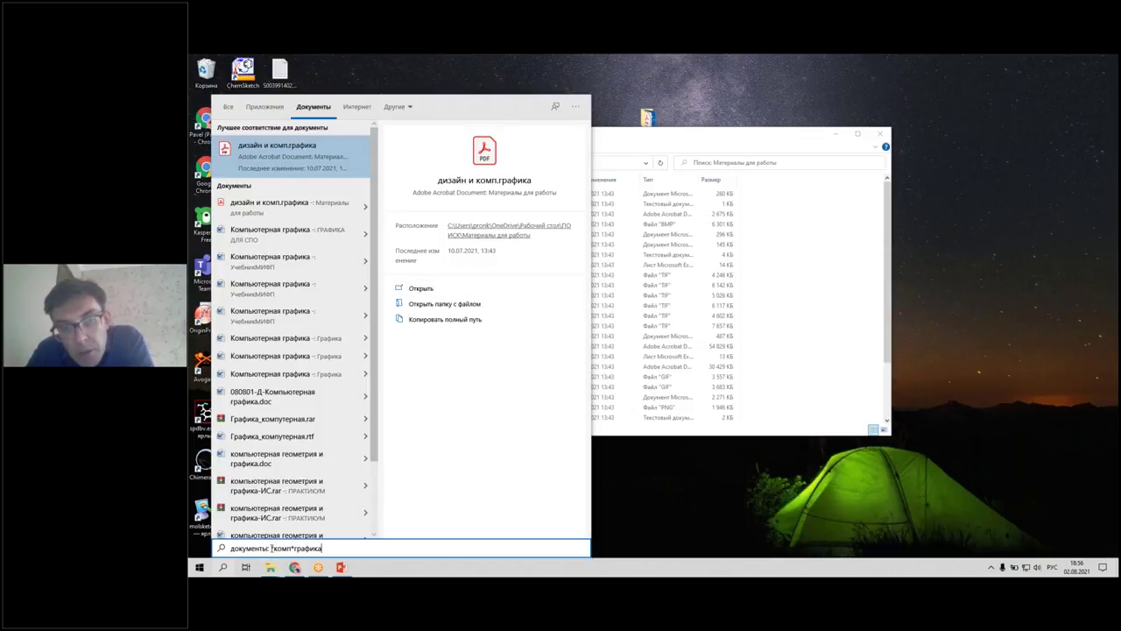
left_click_drag(270, 547, 349, 547)
key("ctrl+c")
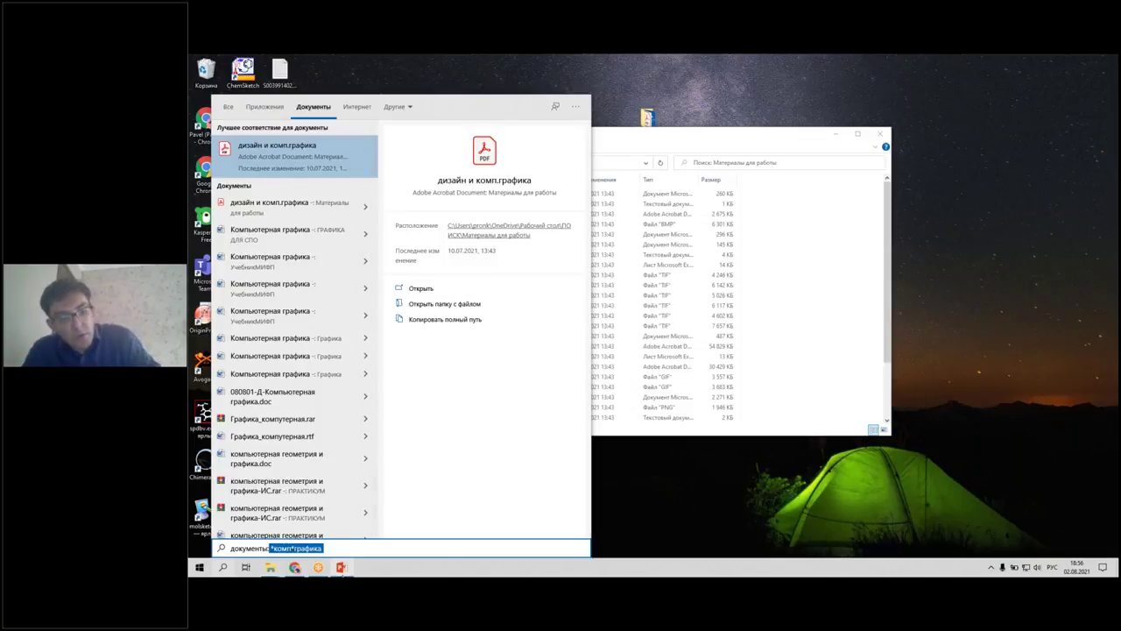
left_click(991, 428)
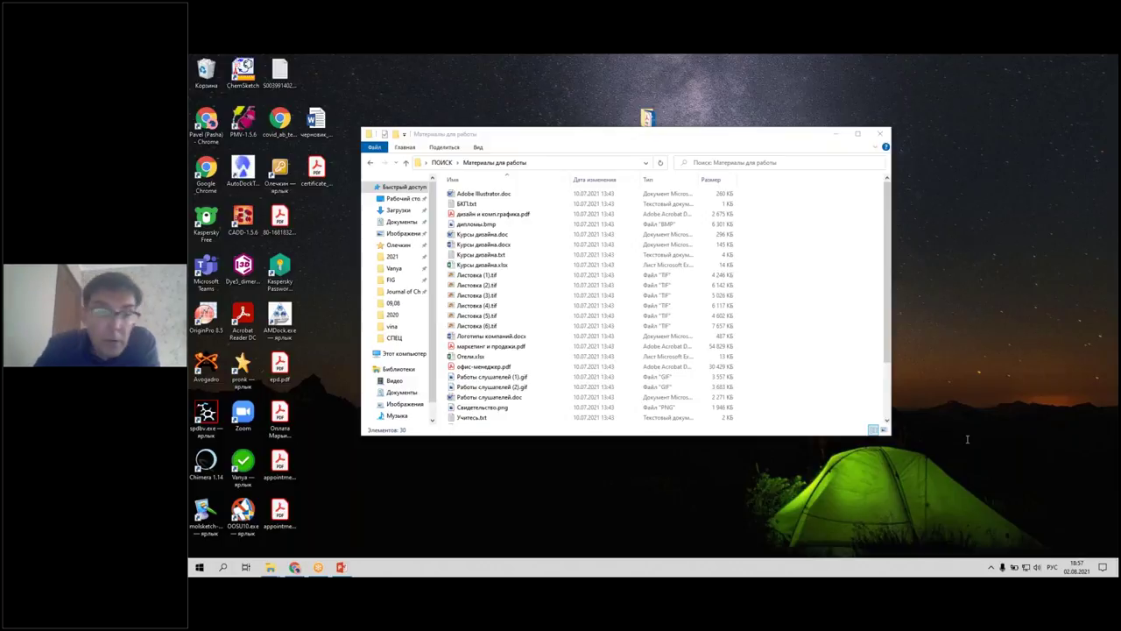
Step: Repeat the Windows document search by pasting the copied query "*комп*графика", and close the search
left_click(222, 568)
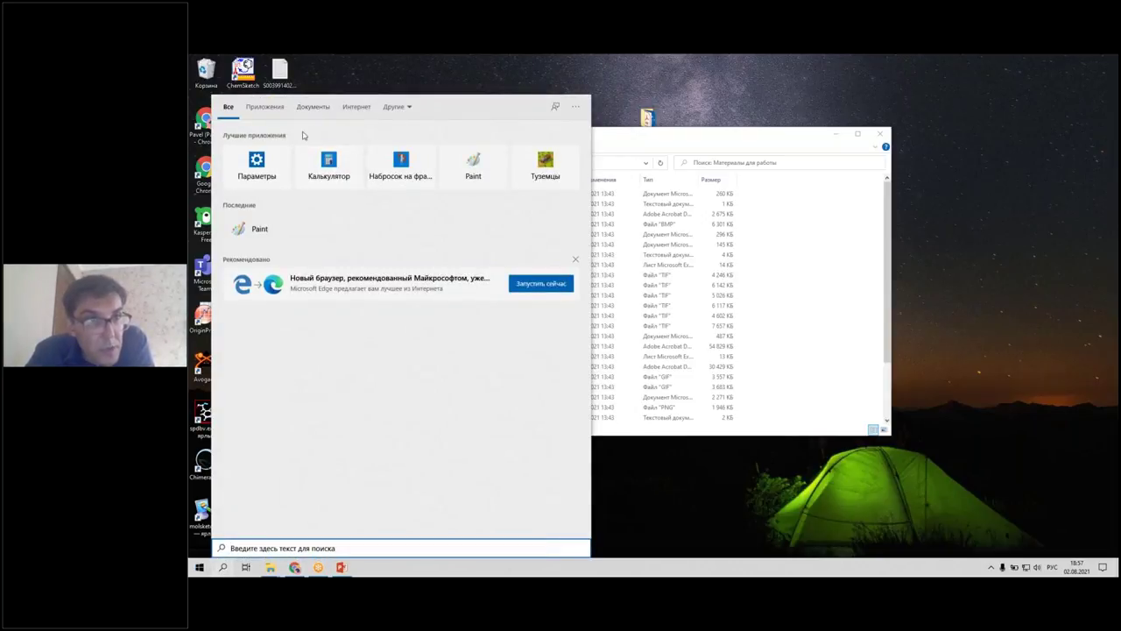
left_click(313, 107)
key("ctrl+v")
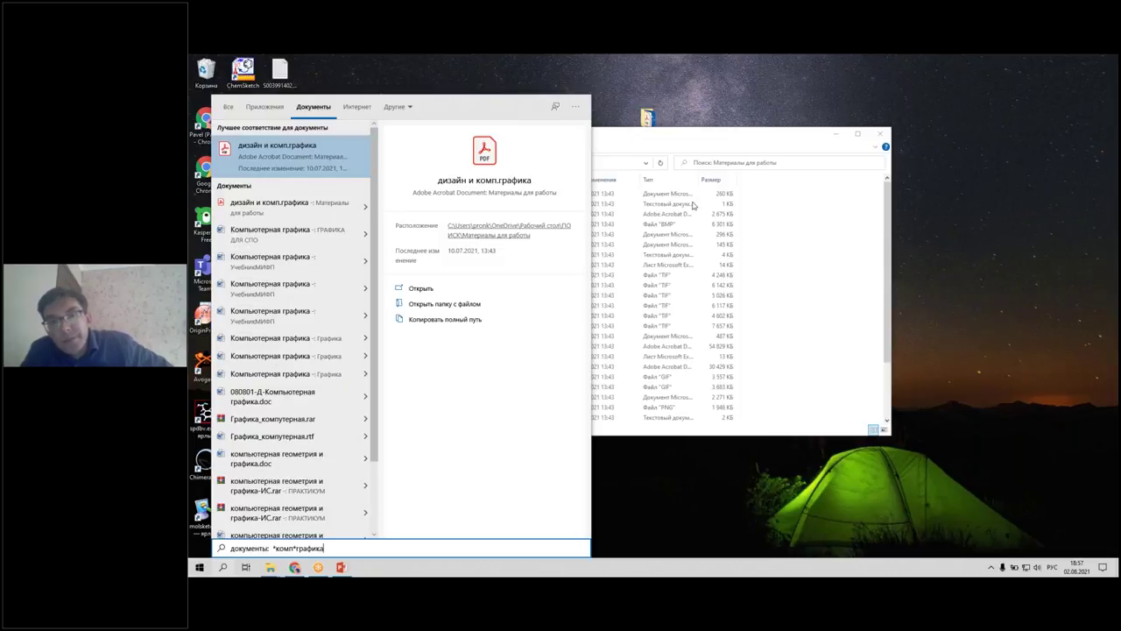
left_click(789, 226)
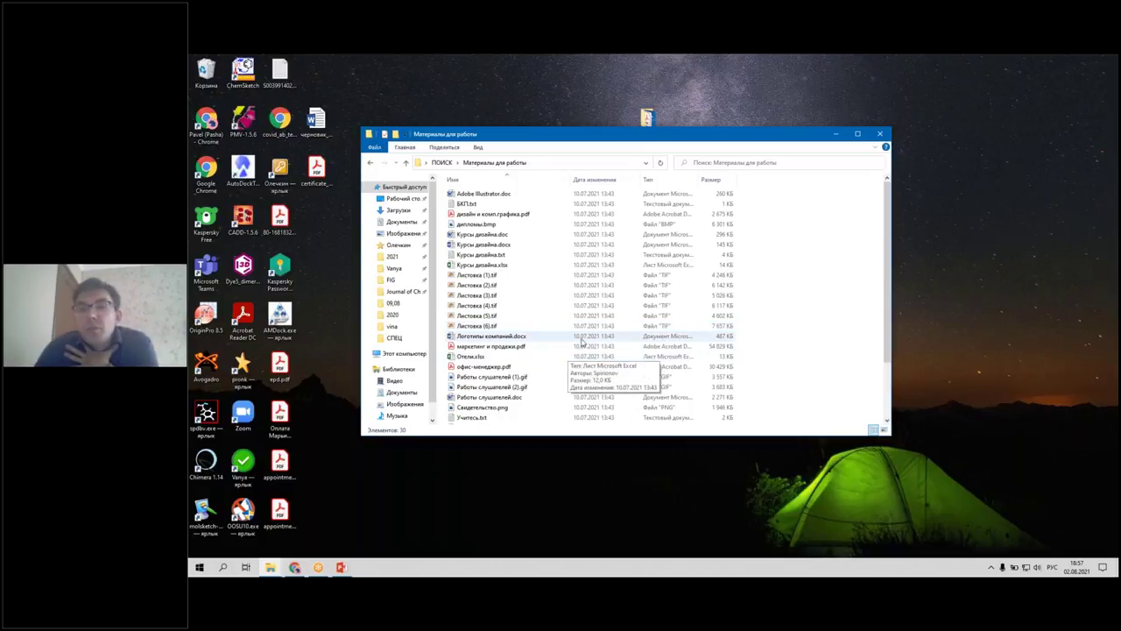
left_click(990, 570)
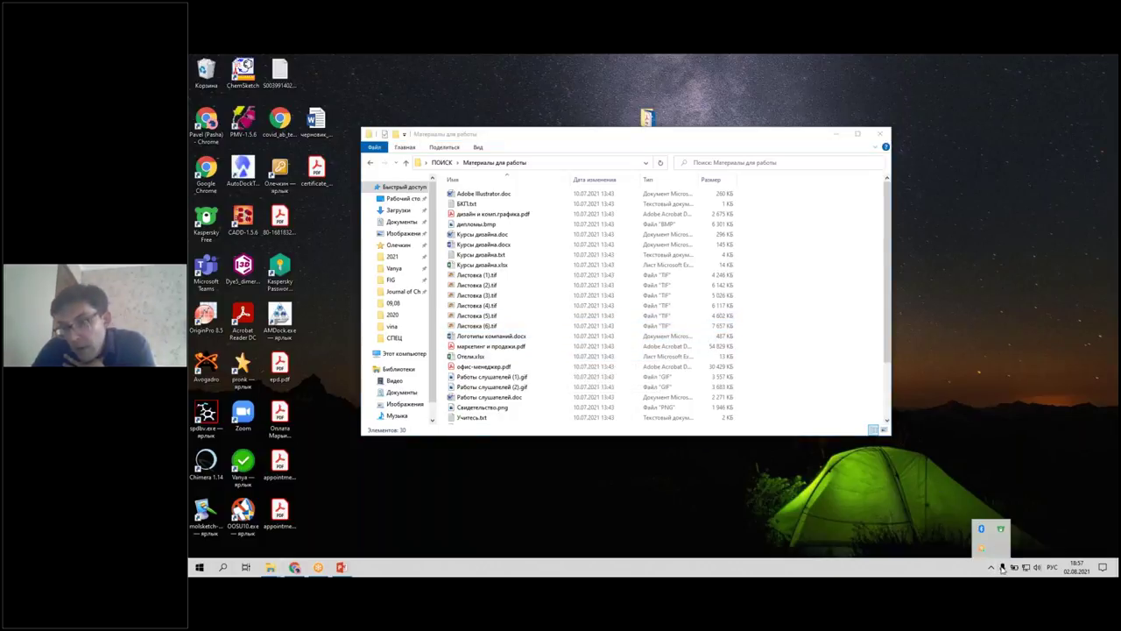
left_click(723, 67)
mouse_move(706, 149)
left_mouse_down()
mouse_move(678, 140)
mouse_move(673, 168)
mouse_move(884, 179)
mouse_move(896, 146)
mouse_move(730, 139)
left_mouse_up()
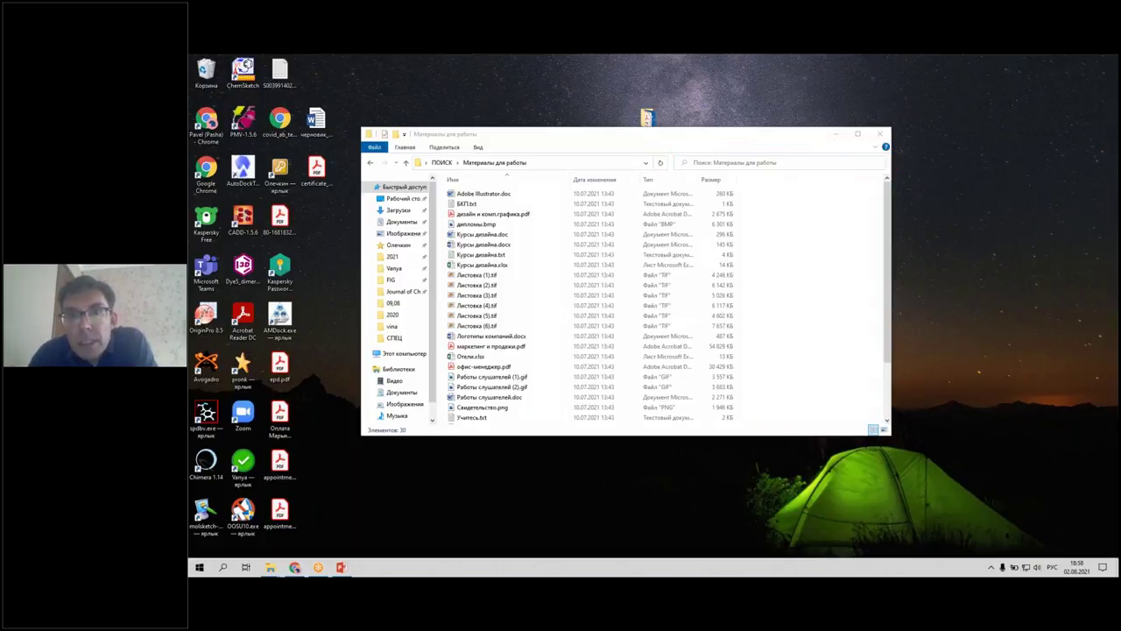
Step: Search the "Материалы для работы" folder for all text files with the earlier query "*.txt"
left_click(727, 163)
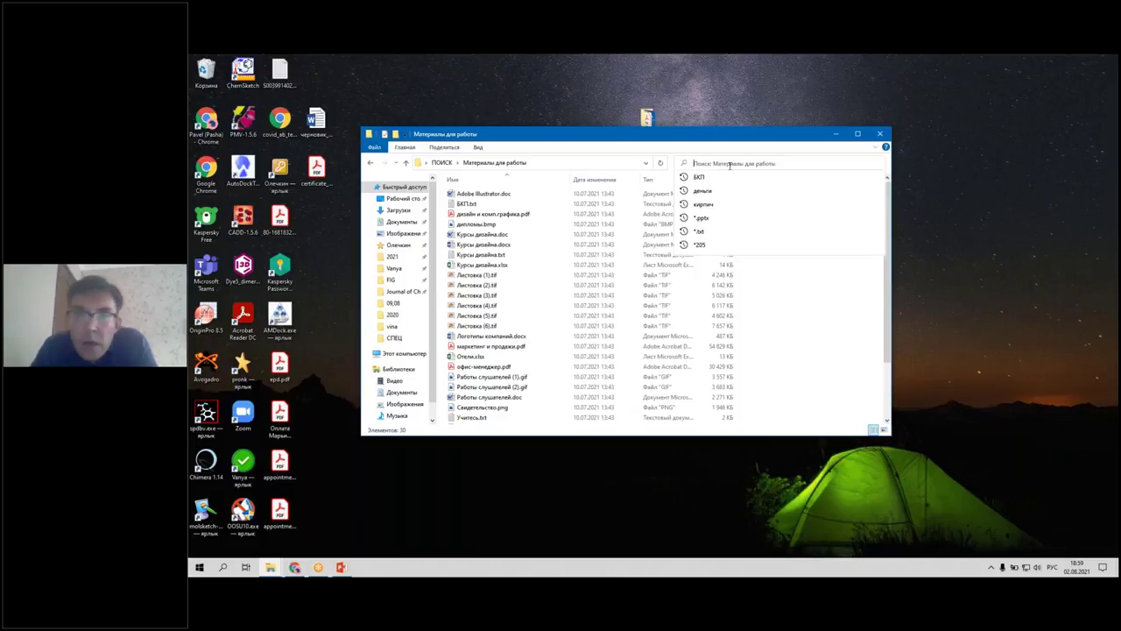
left_click(708, 233)
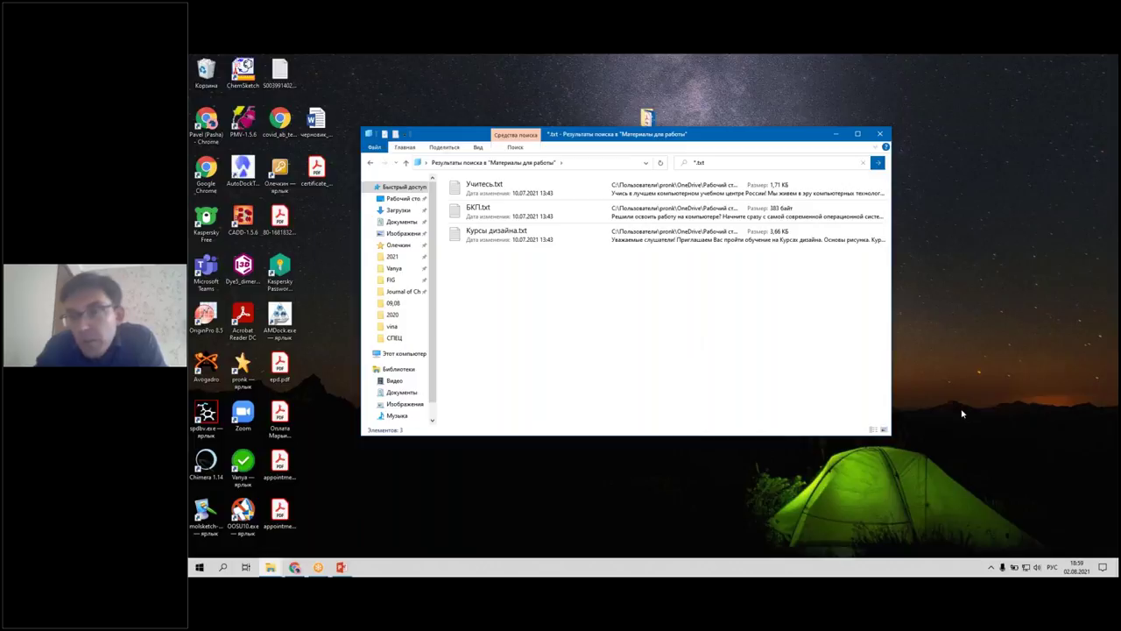
left_click(717, 160)
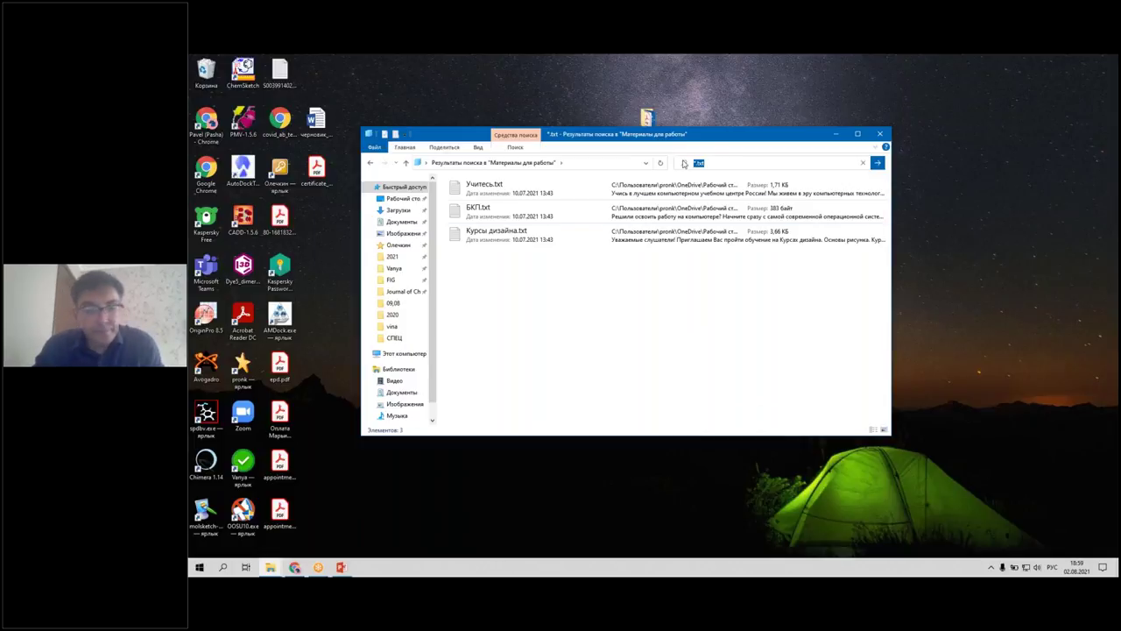
left_click(998, 425)
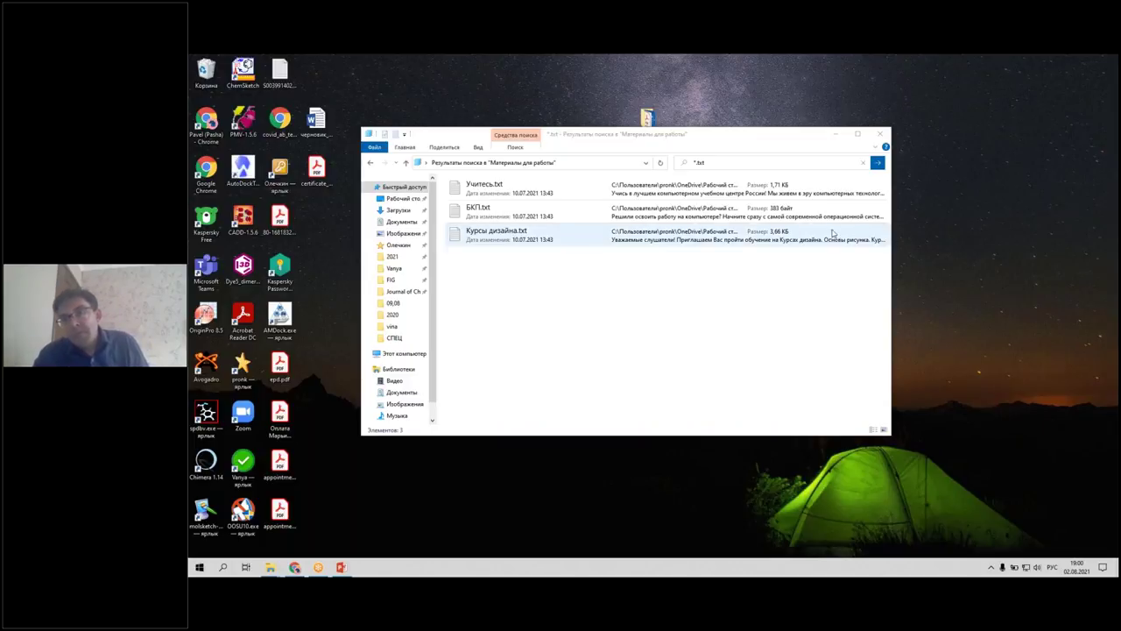
Step: Select all the found text files, view the actions available for them, and clear the selection
left_click(523, 191)
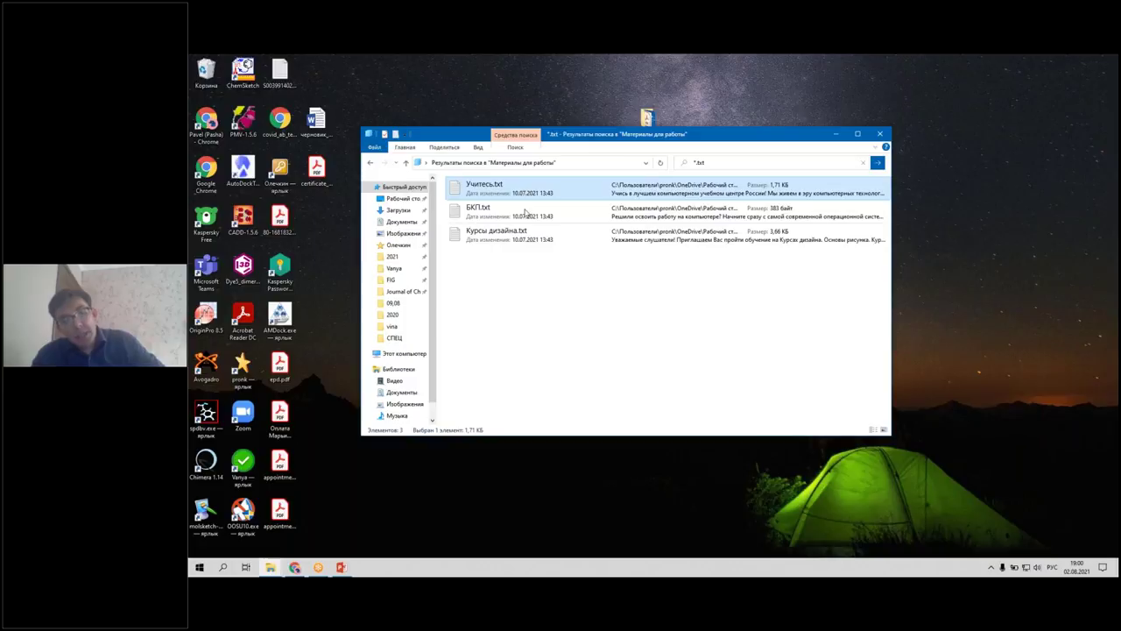
left_click(527, 242, "shift")
right_click(527, 243)
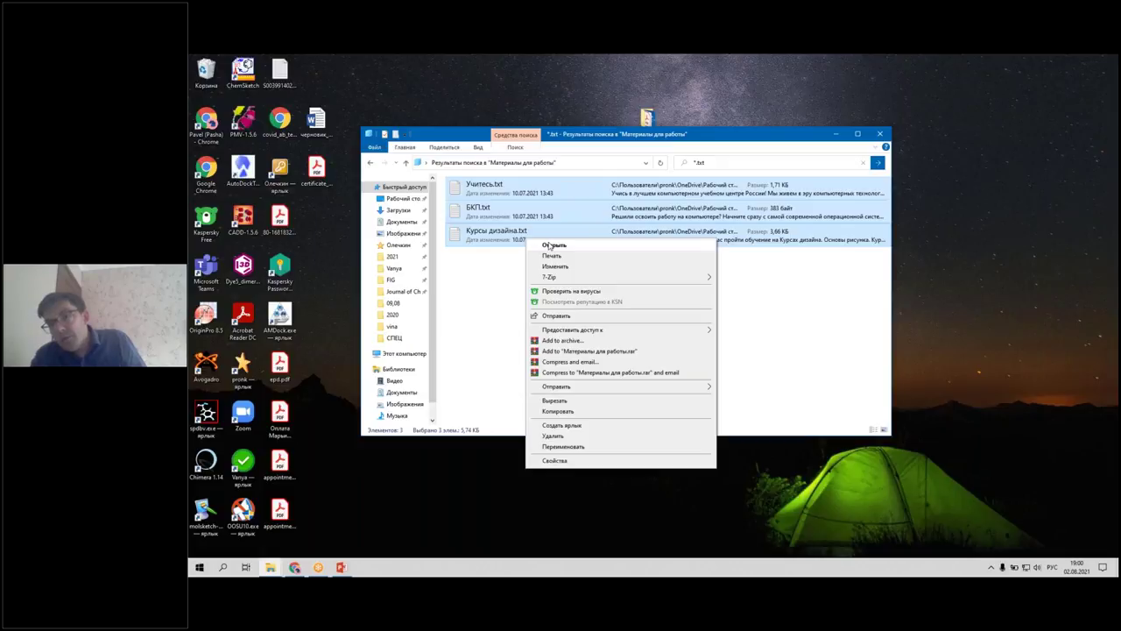
left_click(792, 285)
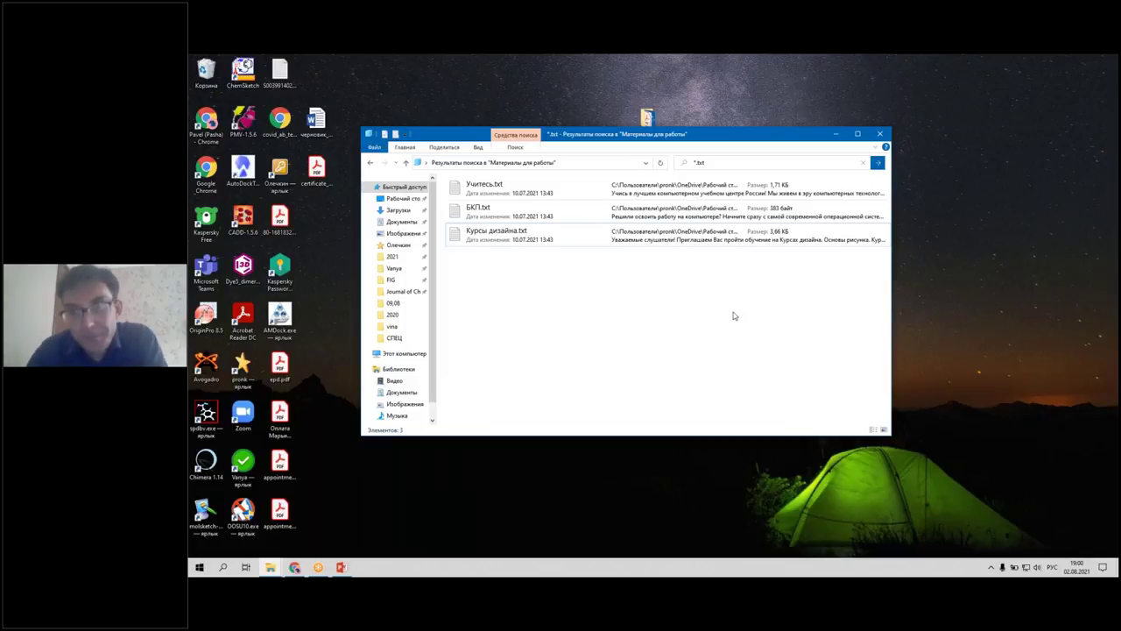
Step: Replace the folder search query with "*.xls" and run the search for Excel files
left_click(722, 163)
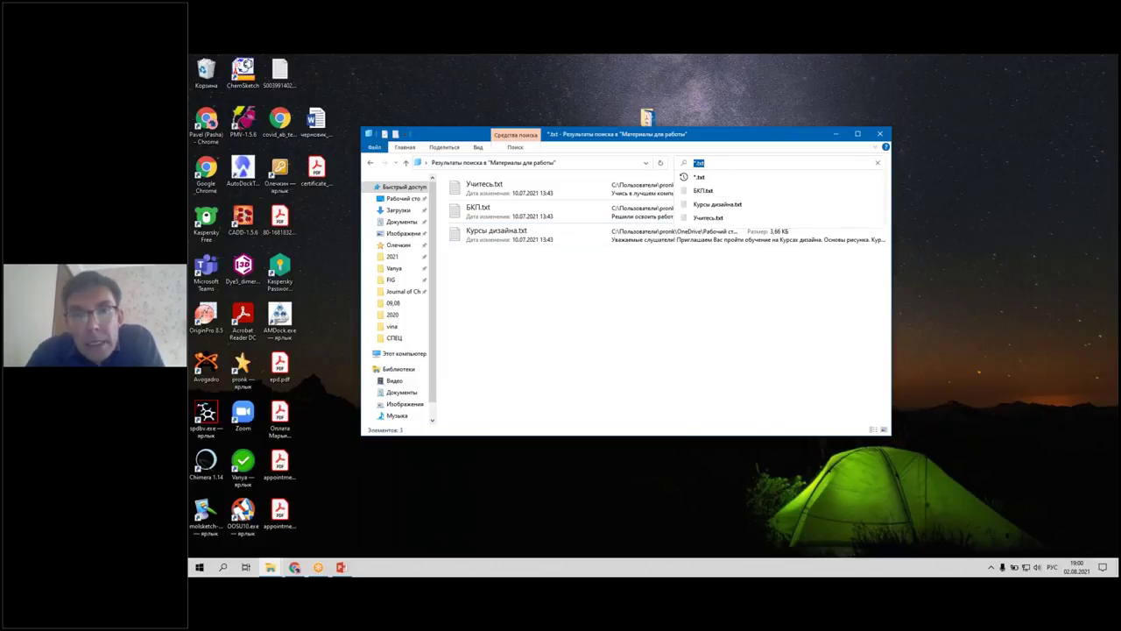
key("BackSpace")
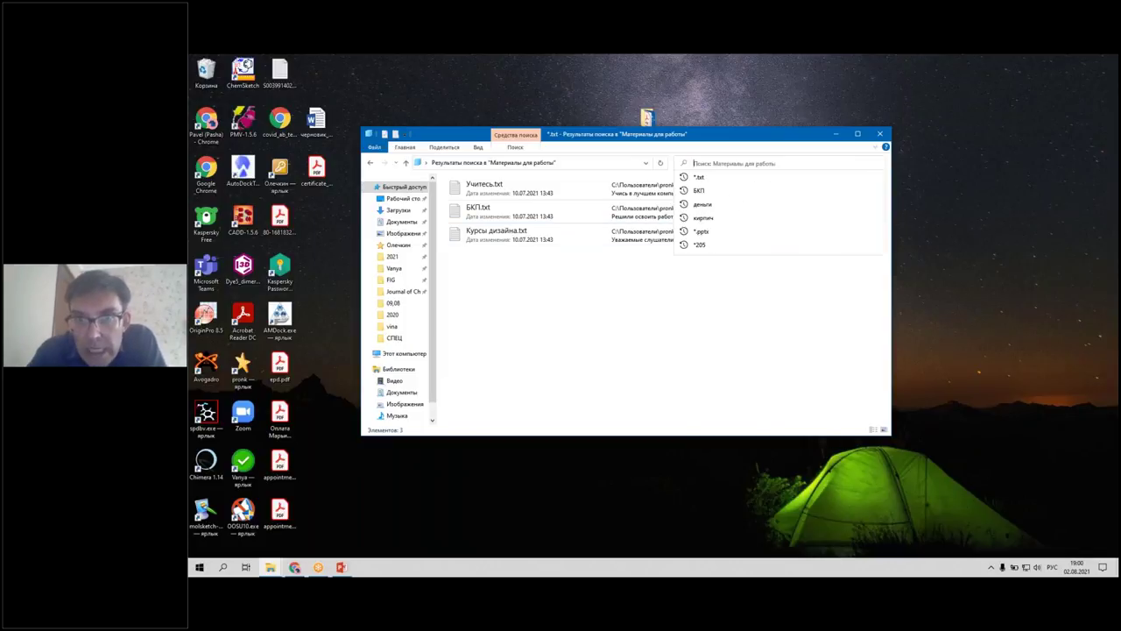
type("*")
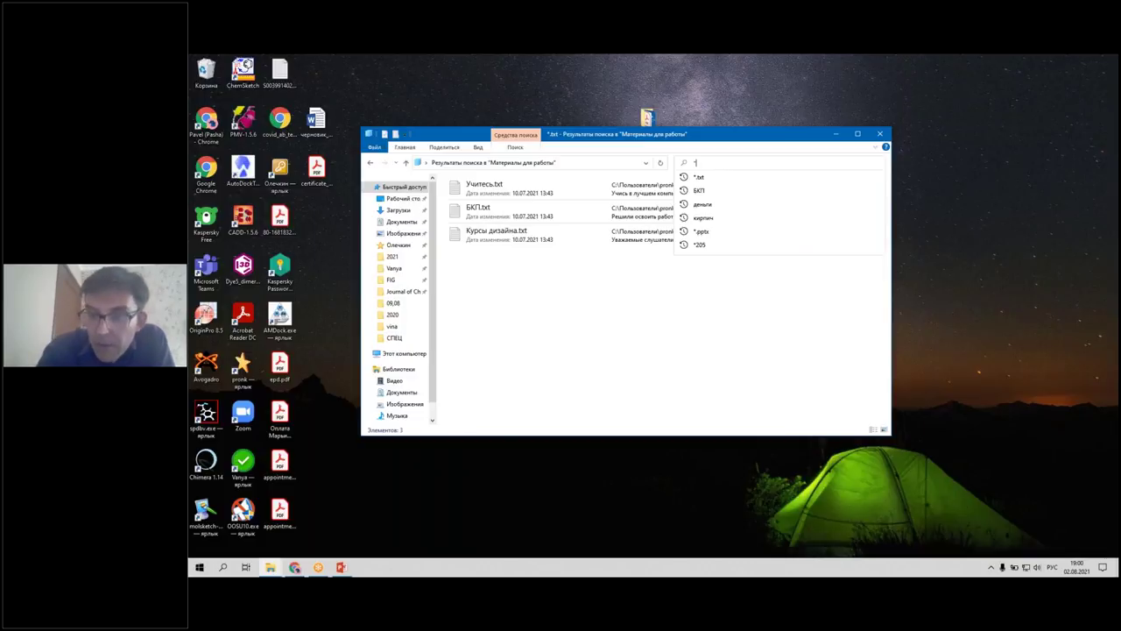
type(".")
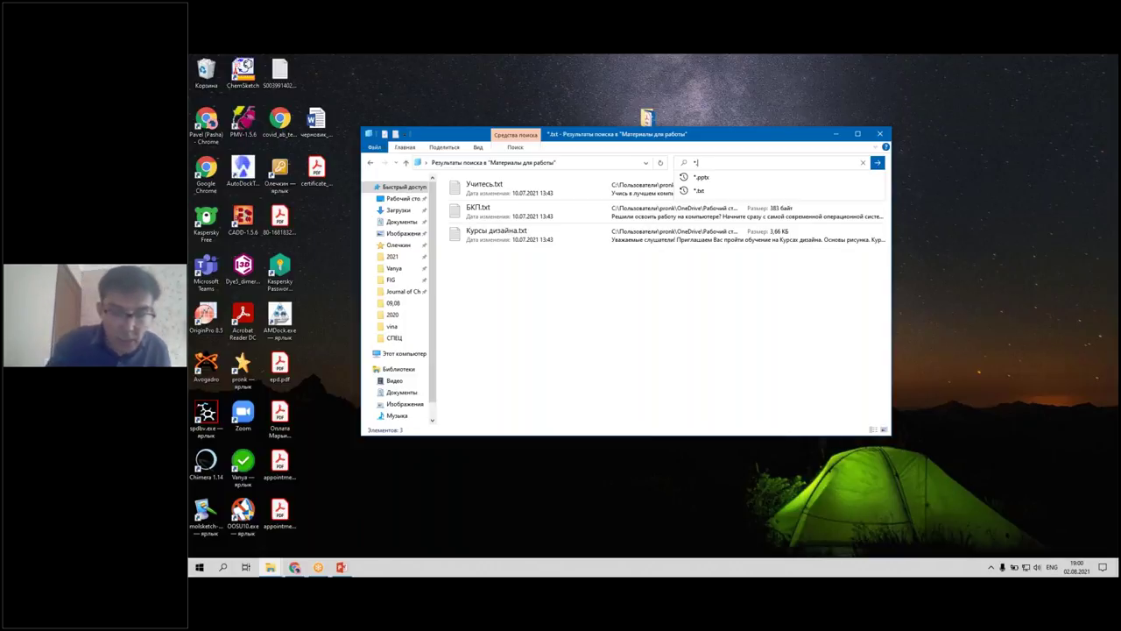
type("xls")
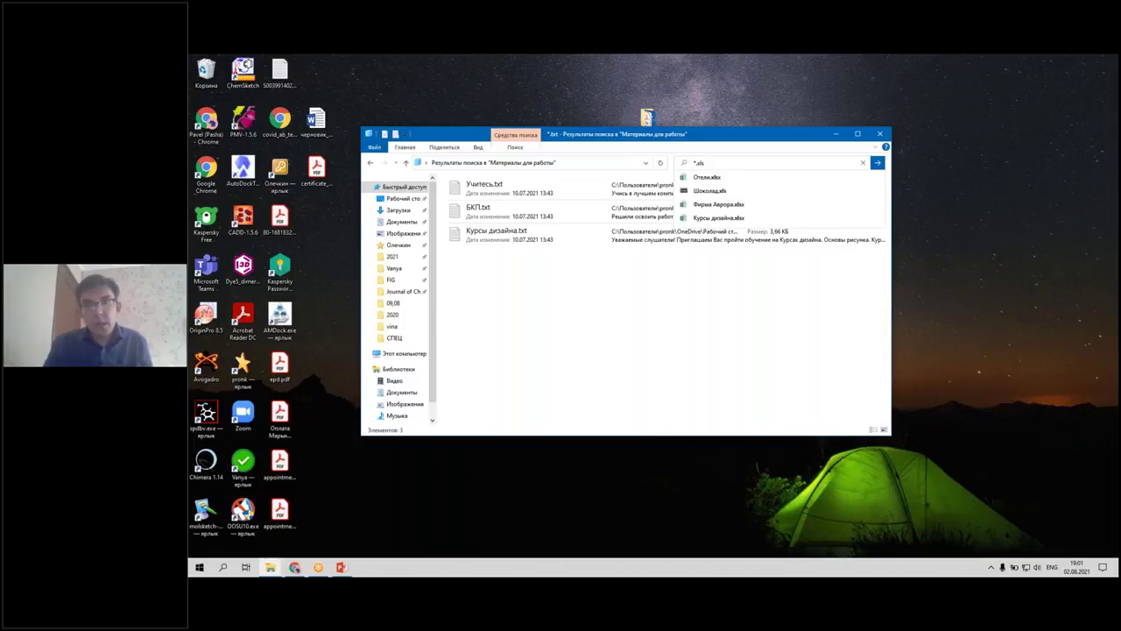
key("Return")
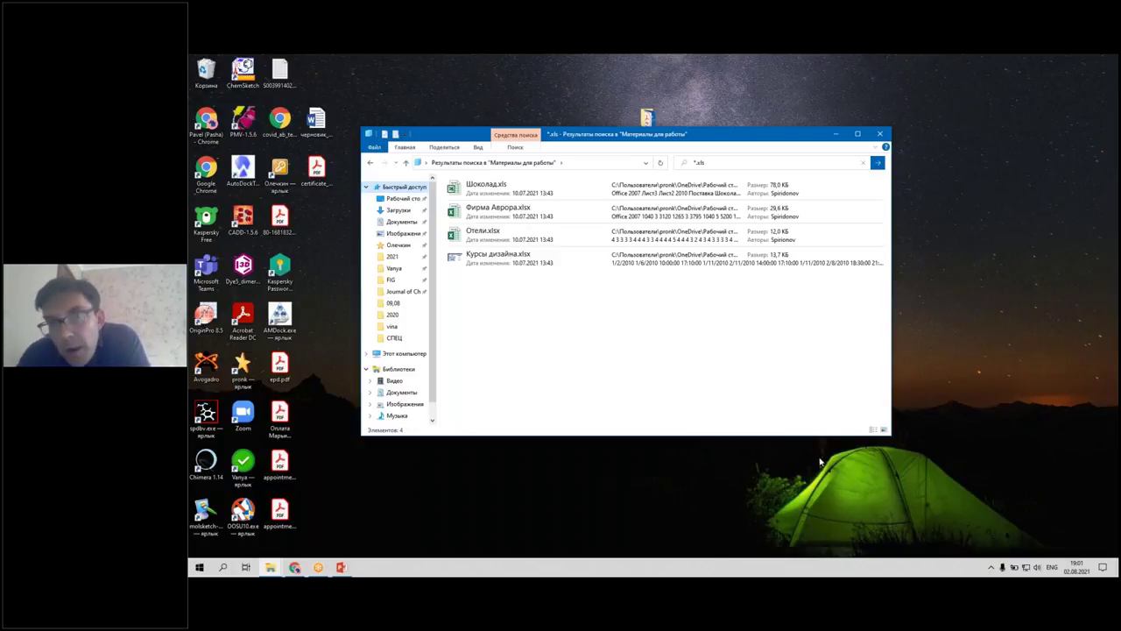
left_click(753, 79)
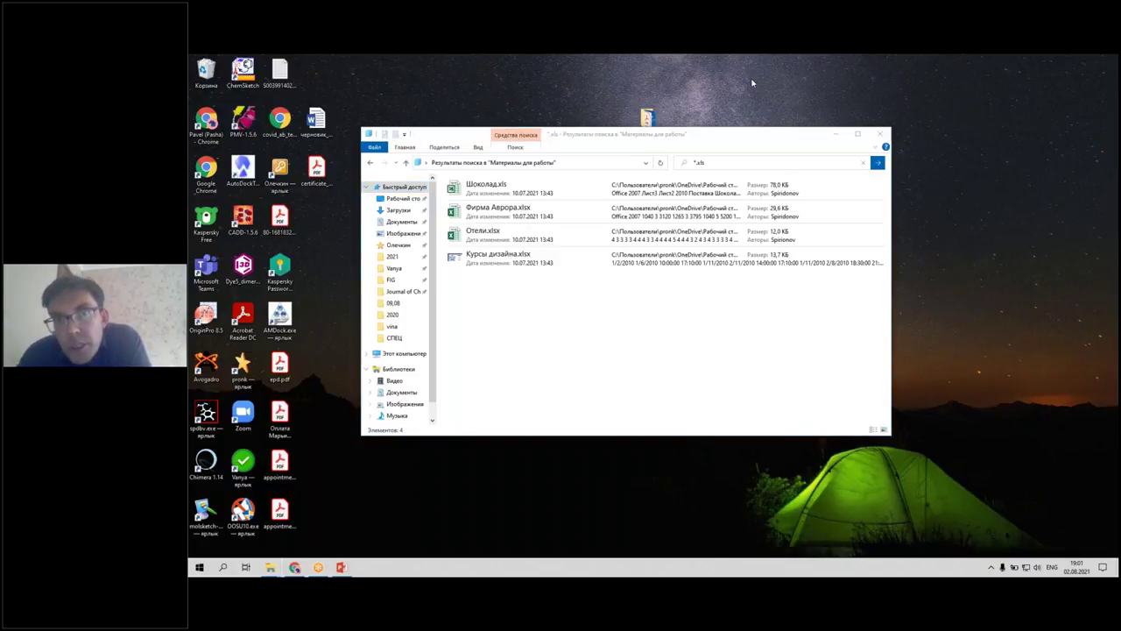
left_click_drag(496, 191, 526, 192)
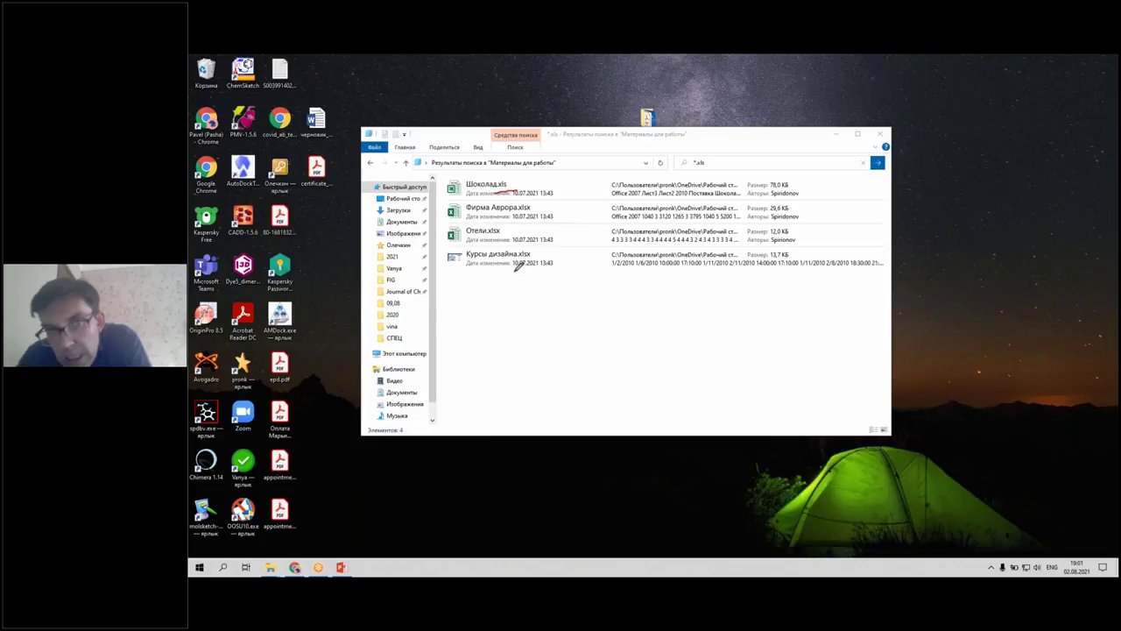
mouse_move(513, 215)
left_mouse_down()
mouse_move(527, 215)
mouse_move(501, 236)
mouse_move(536, 261)
left_mouse_up()
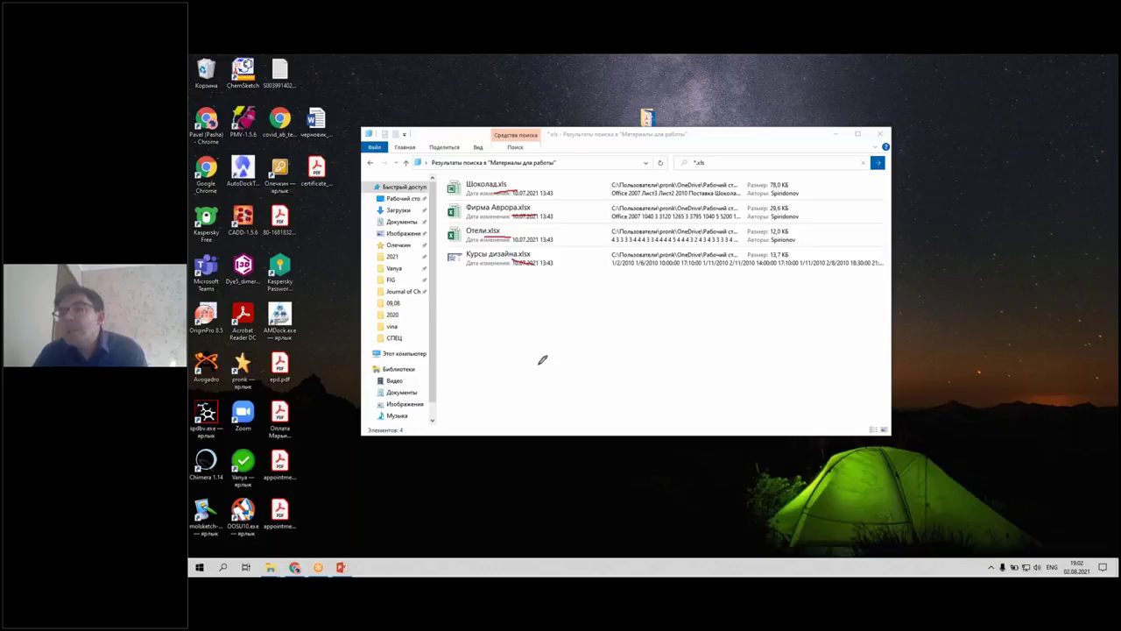
mouse_move(514, 216)
left_mouse_down()
mouse_move(481, 218)
mouse_move(491, 240)
mouse_move(506, 226)
mouse_move(543, 263)
mouse_move(524, 247)
left_mouse_up()
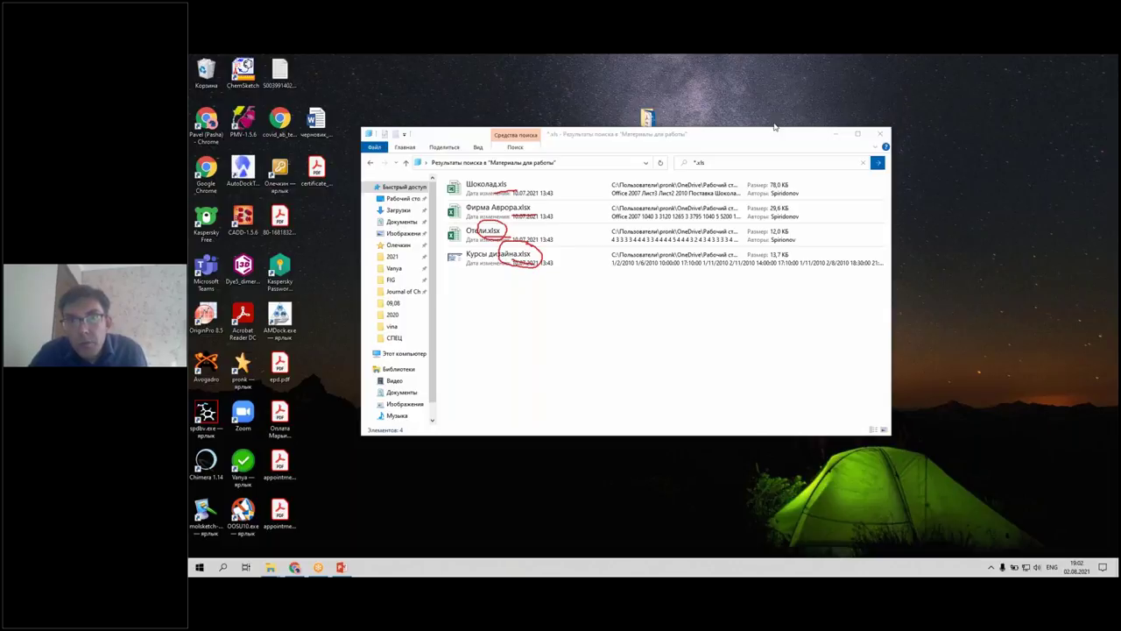
Step: Exclude the newer Excel format from the folder search by extending the query to "*.xls NOT *.xlsx"
left_click(739, 162)
left_click(738, 161)
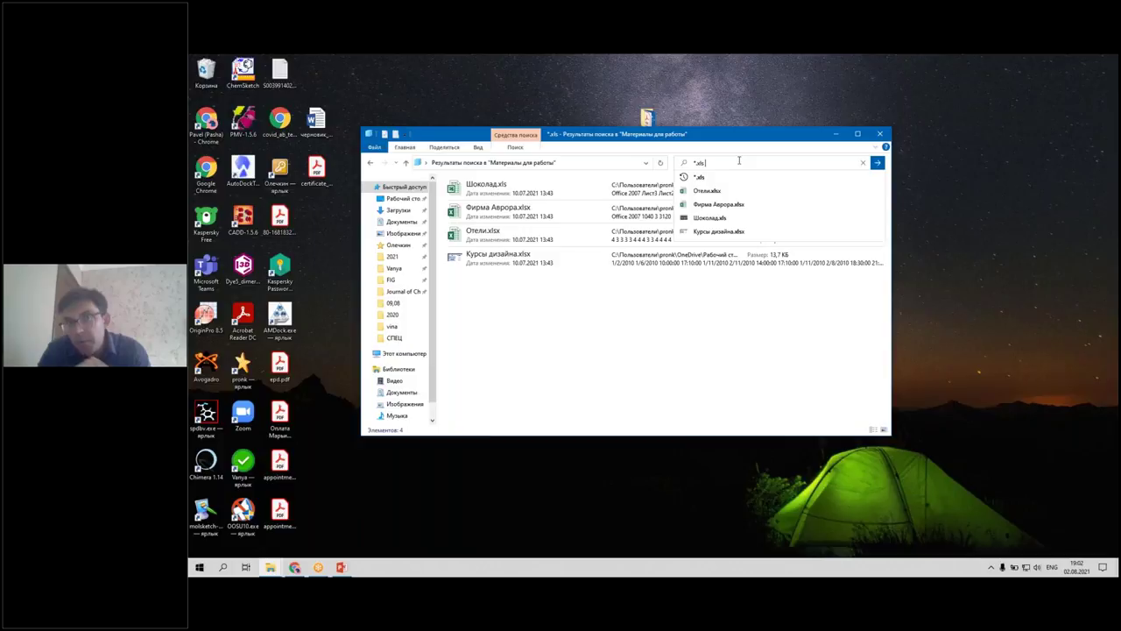
type("NOT")
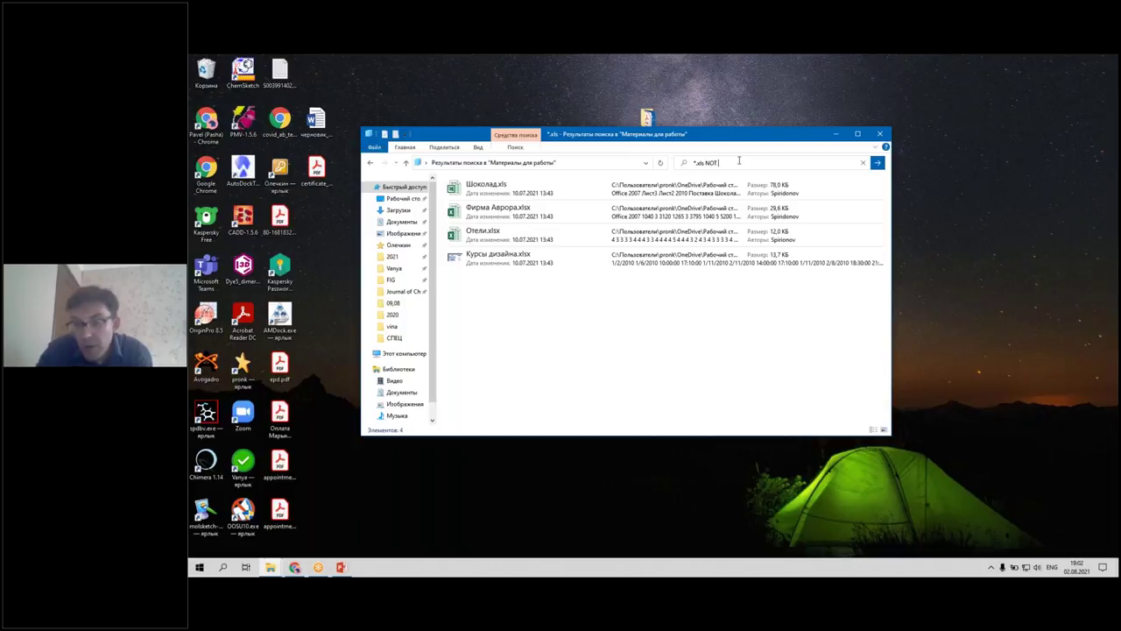
type("*.xlsx")
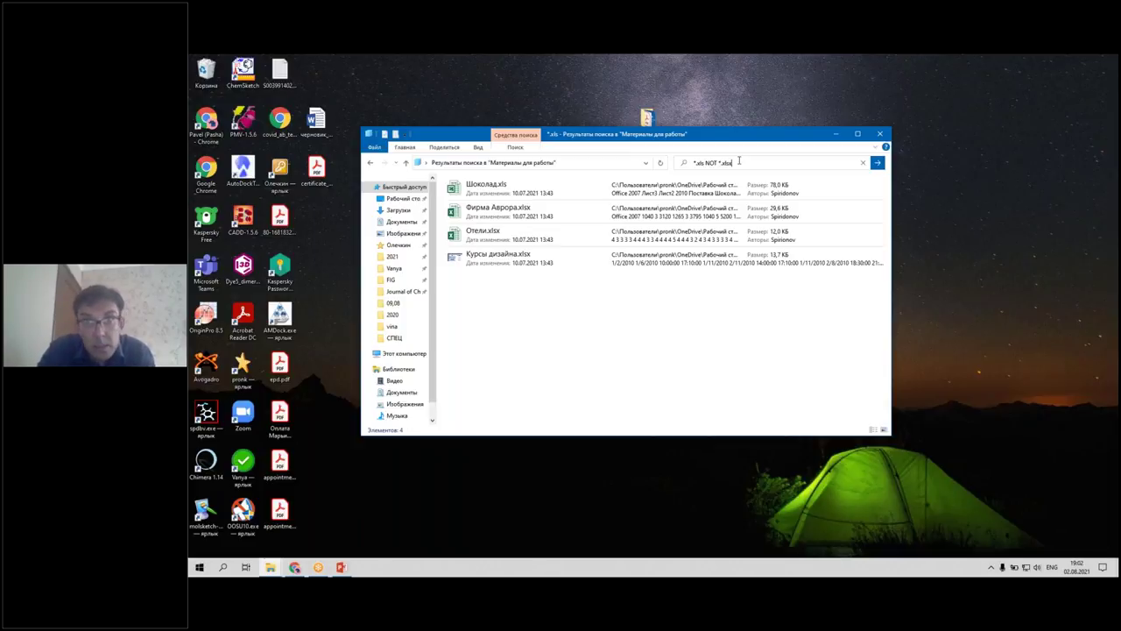
key("Return")
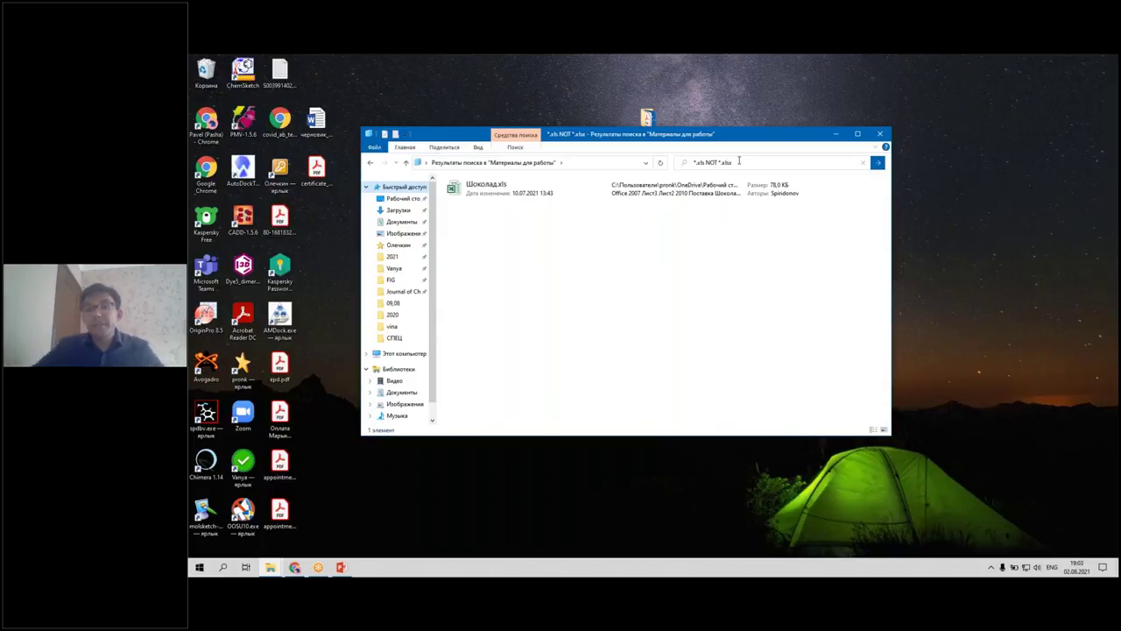
left_click(690, 160)
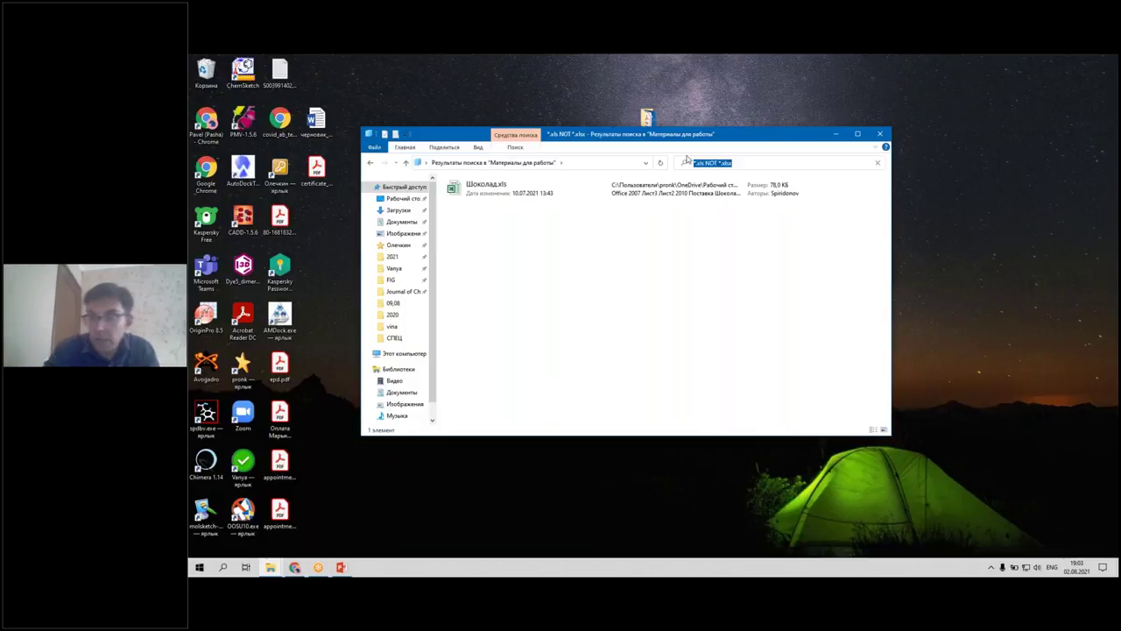
left_click(981, 419)
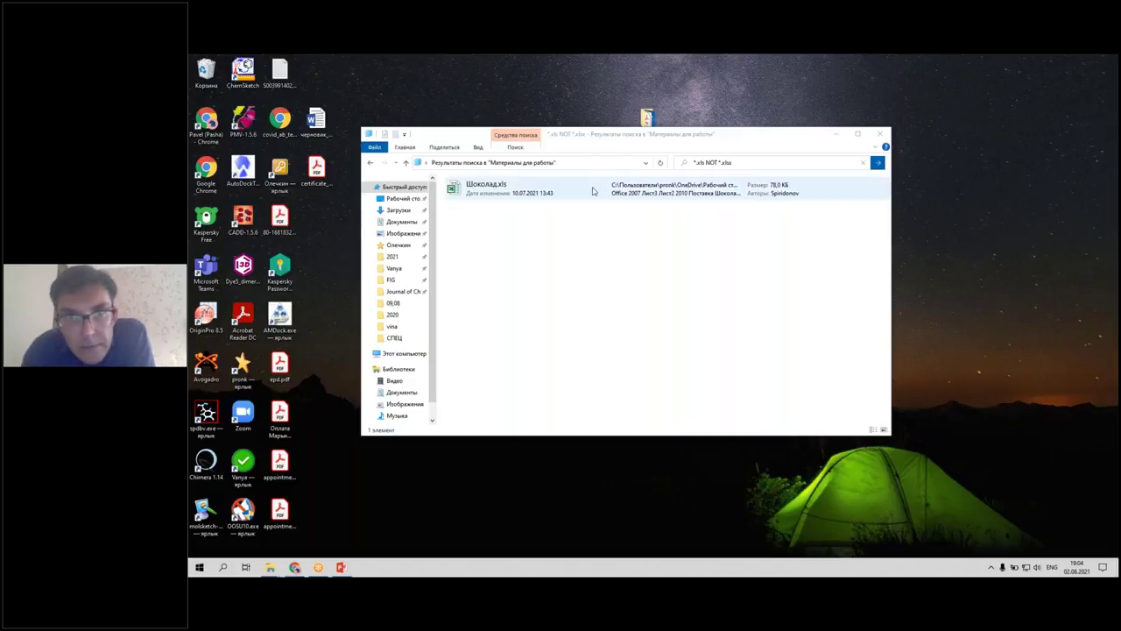
left_click(480, 149)
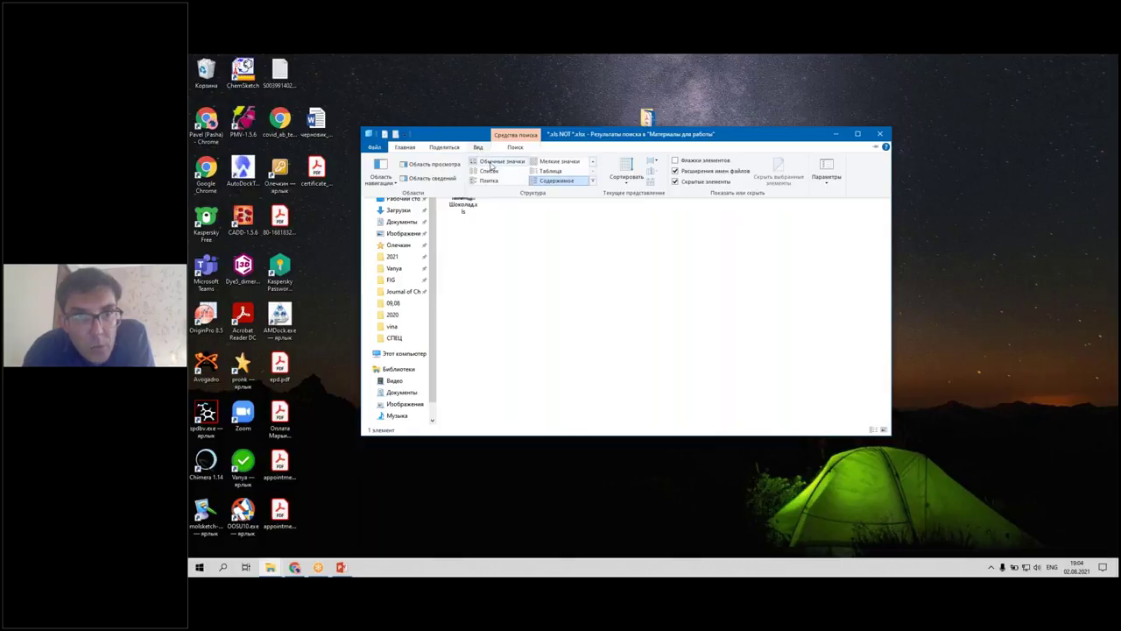
left_click(404, 147)
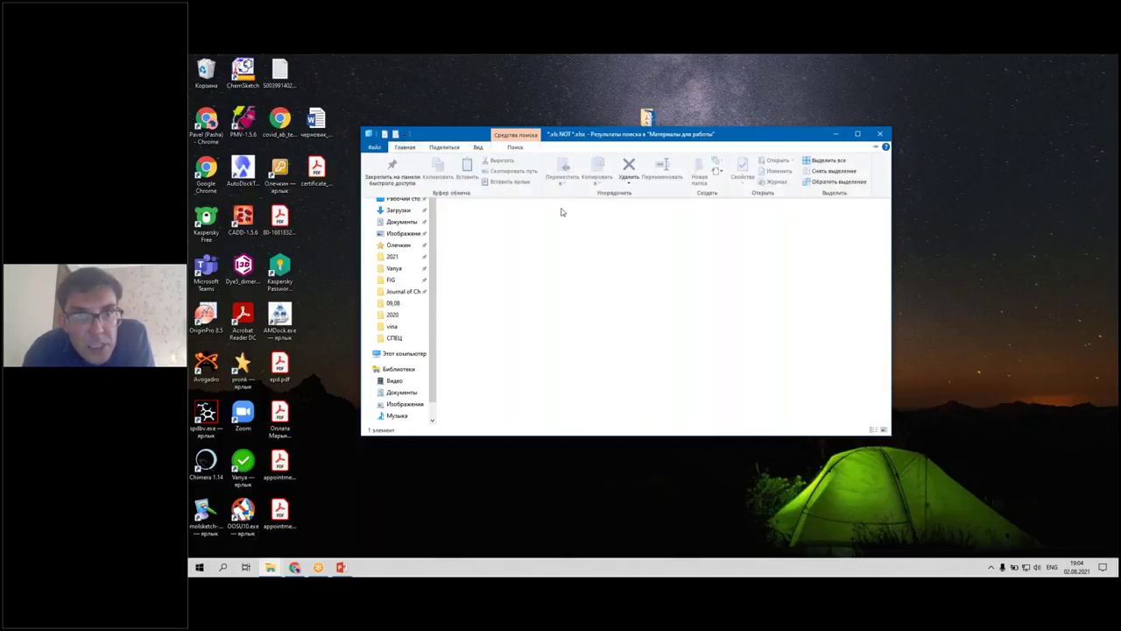
left_click(590, 327)
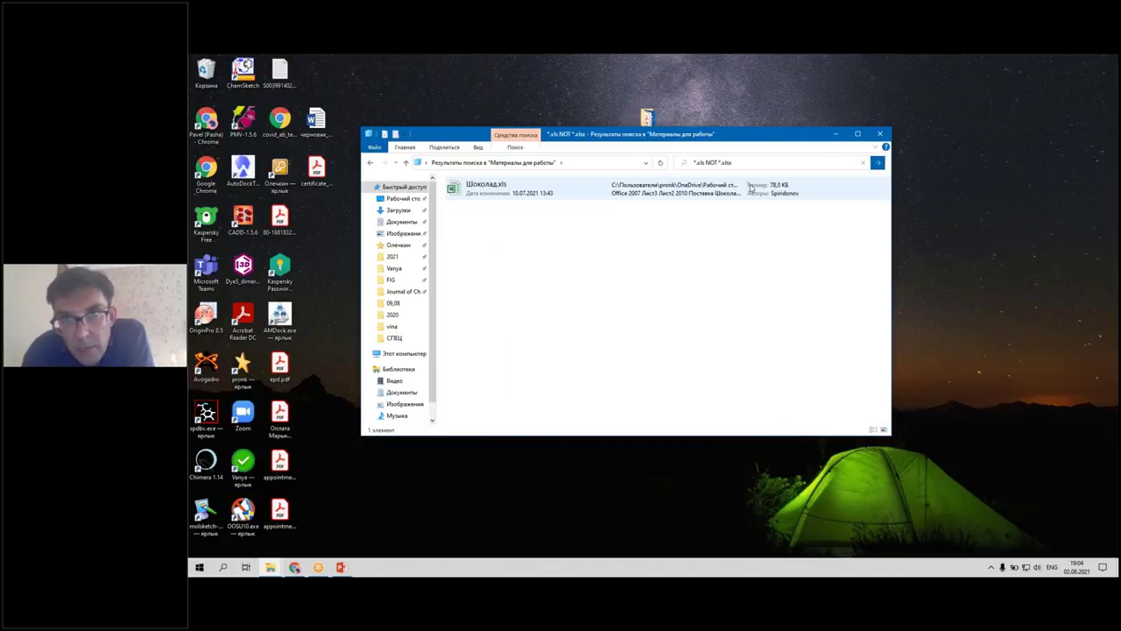
Step: Check the full location path of Шоколад.xls in its properties, then close the properties without changes
left_click(756, 192)
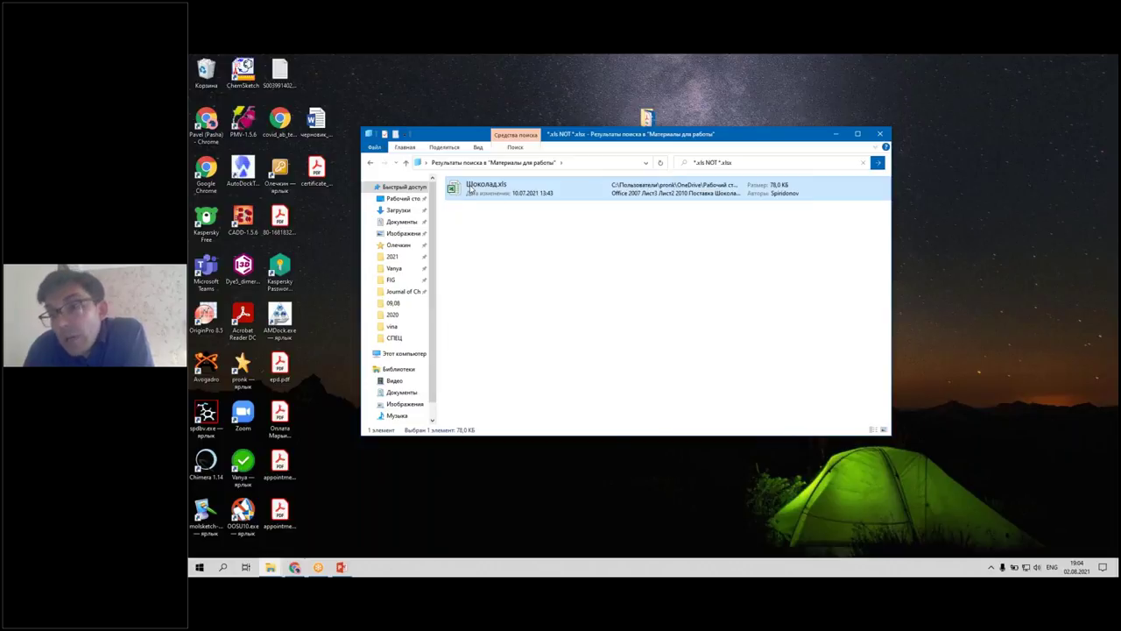
right_click(470, 191)
left_click(487, 455)
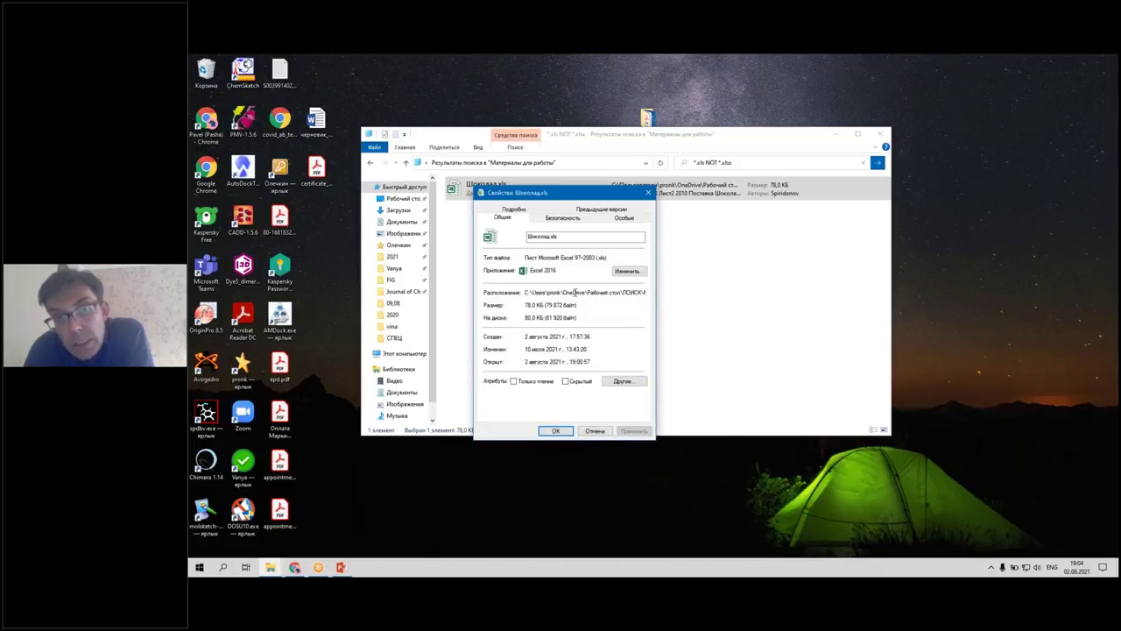
left_click_drag(526, 292, 669, 299)
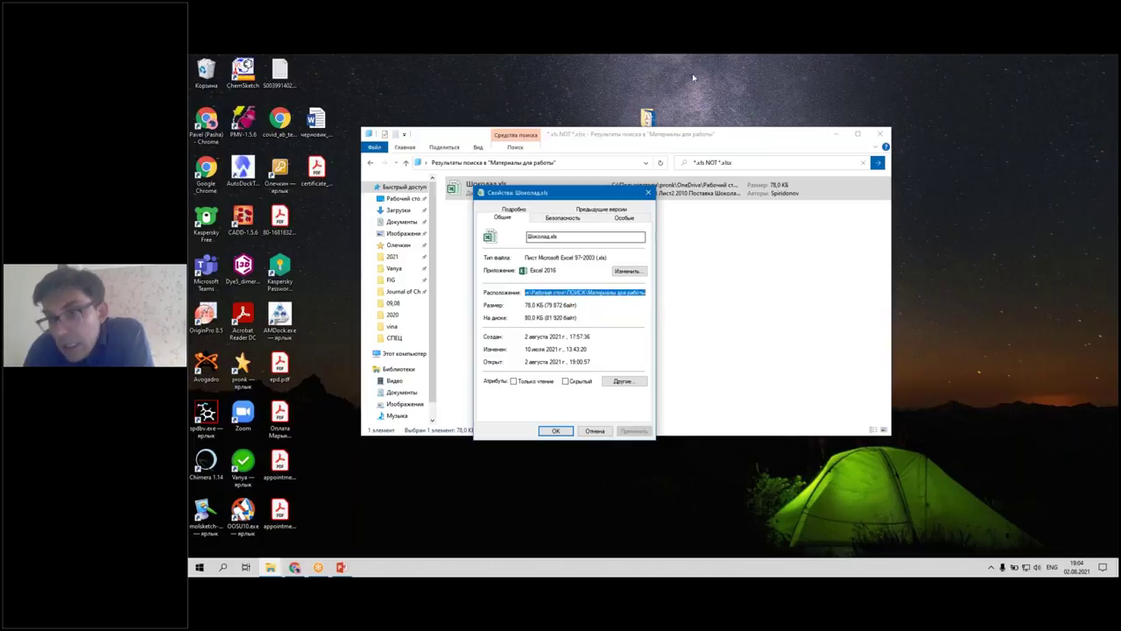
key("Escape")
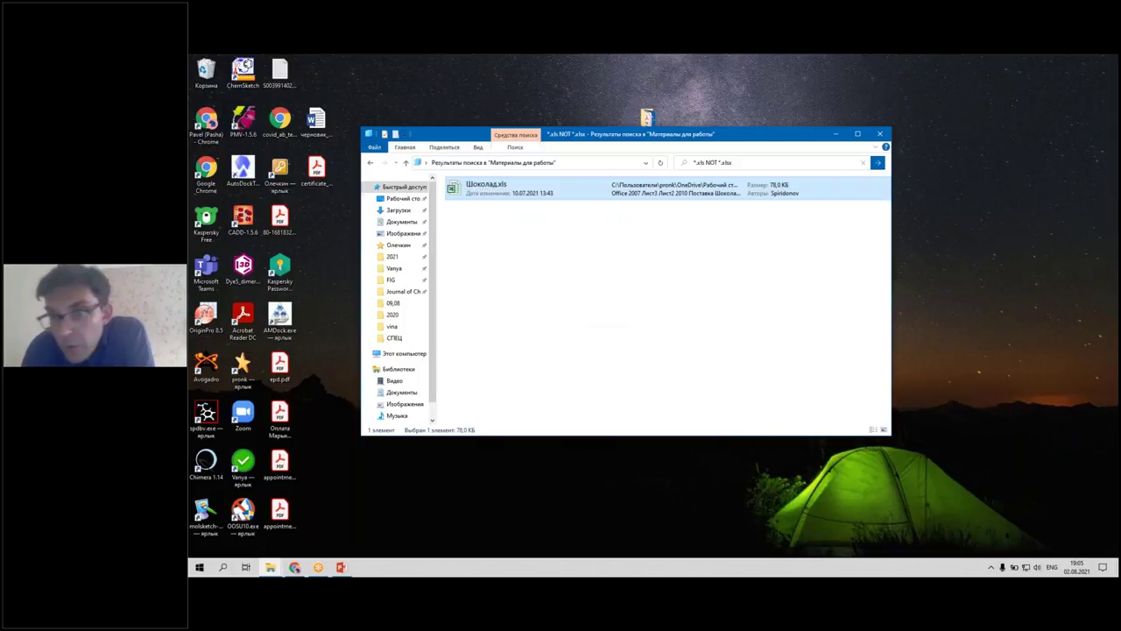
Step: Look over the search tools available for refining the folder results and deselect Шоколад.xls
left_click(1115, 399)
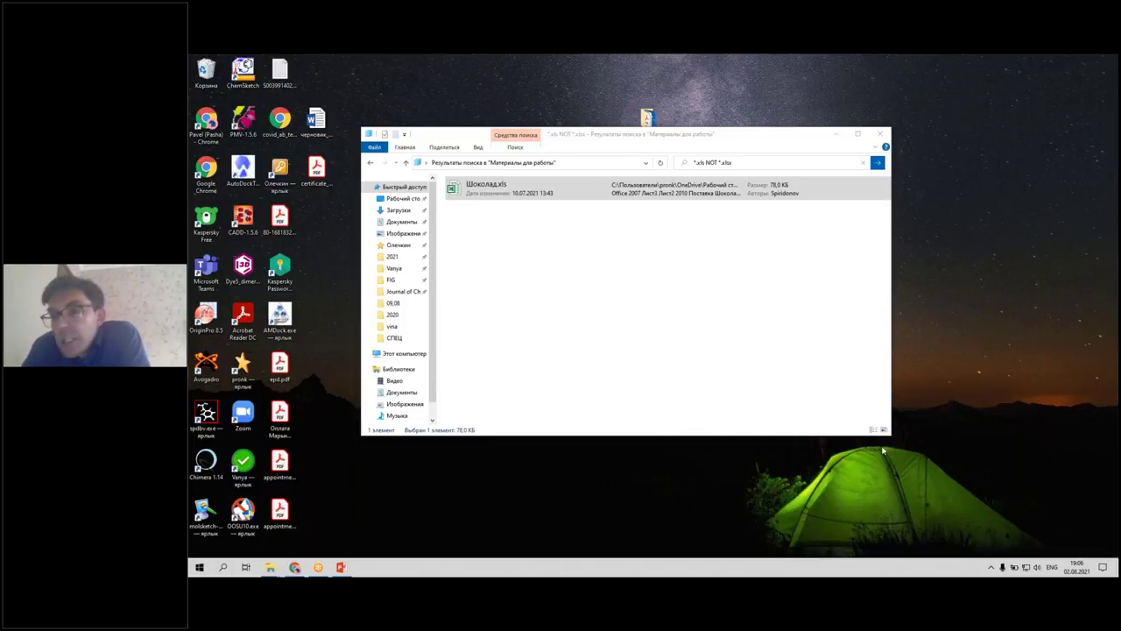
left_click(515, 147)
left_click(515, 147)
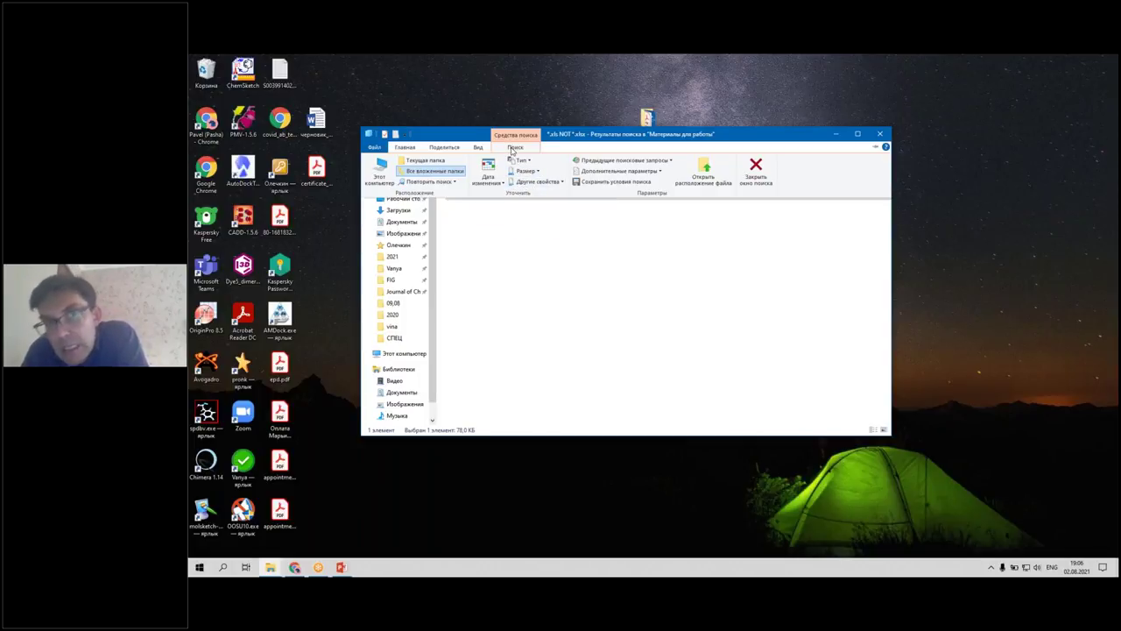
left_click(633, 320)
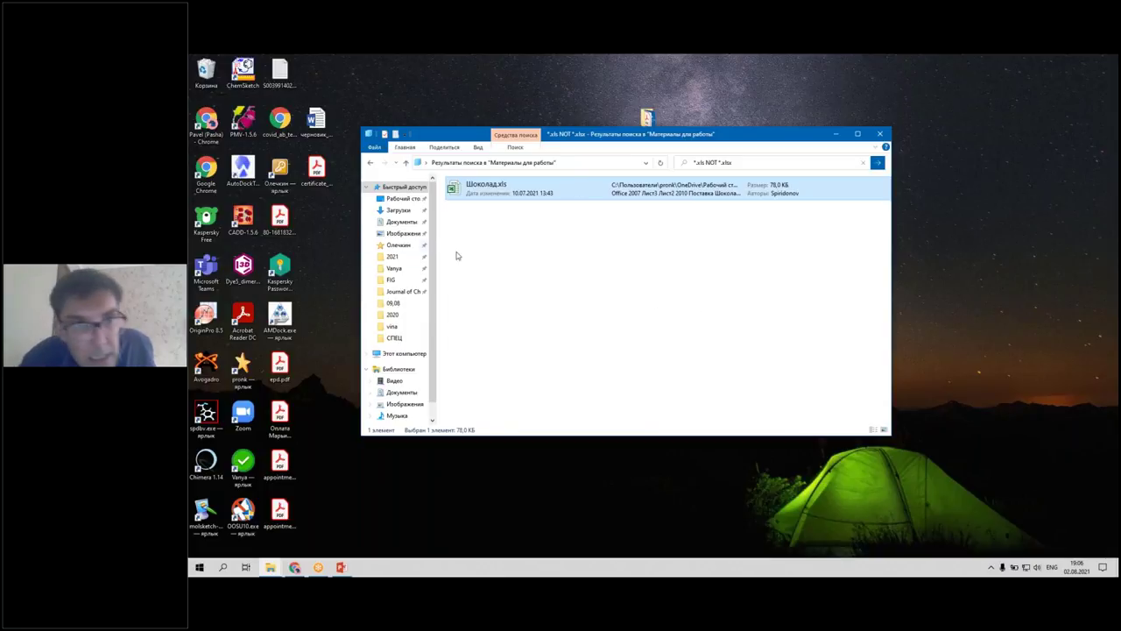
left_click(517, 256)
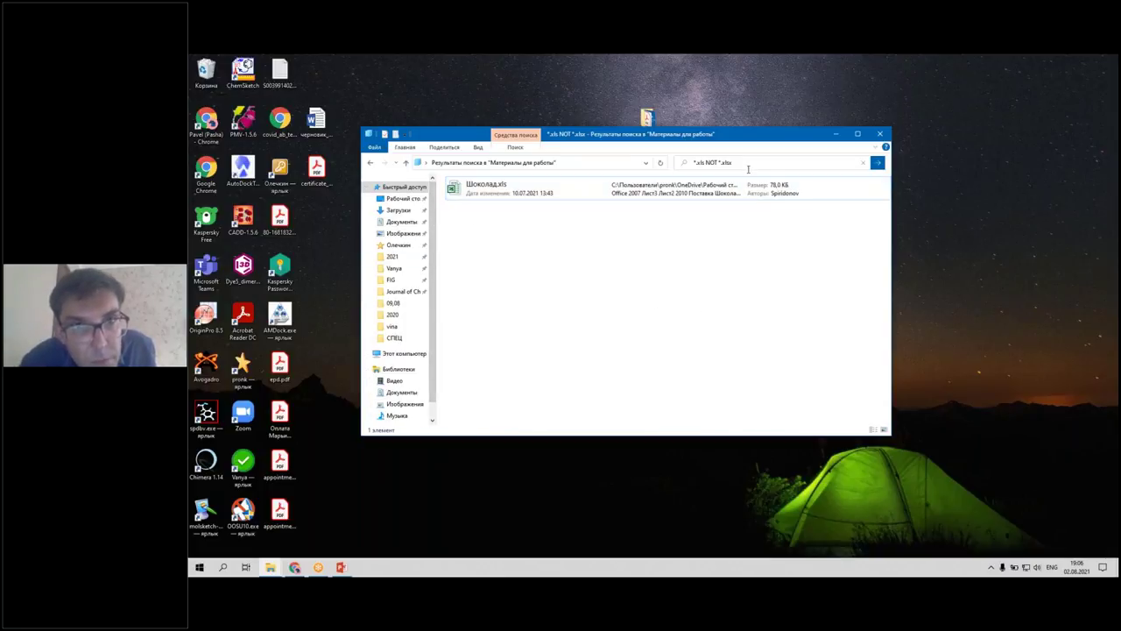
Step: Close the results window, reopen the "Материалы для работы" folder inside ПОИСК and search it for the word "сливочный"
left_click(879, 134)
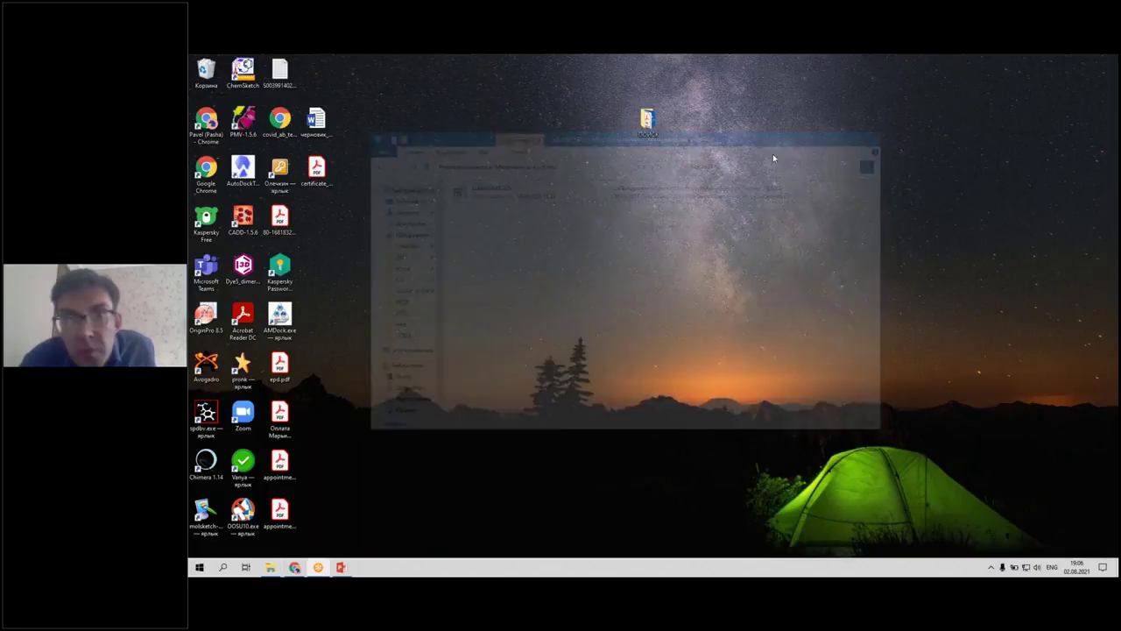
double_click(647, 120)
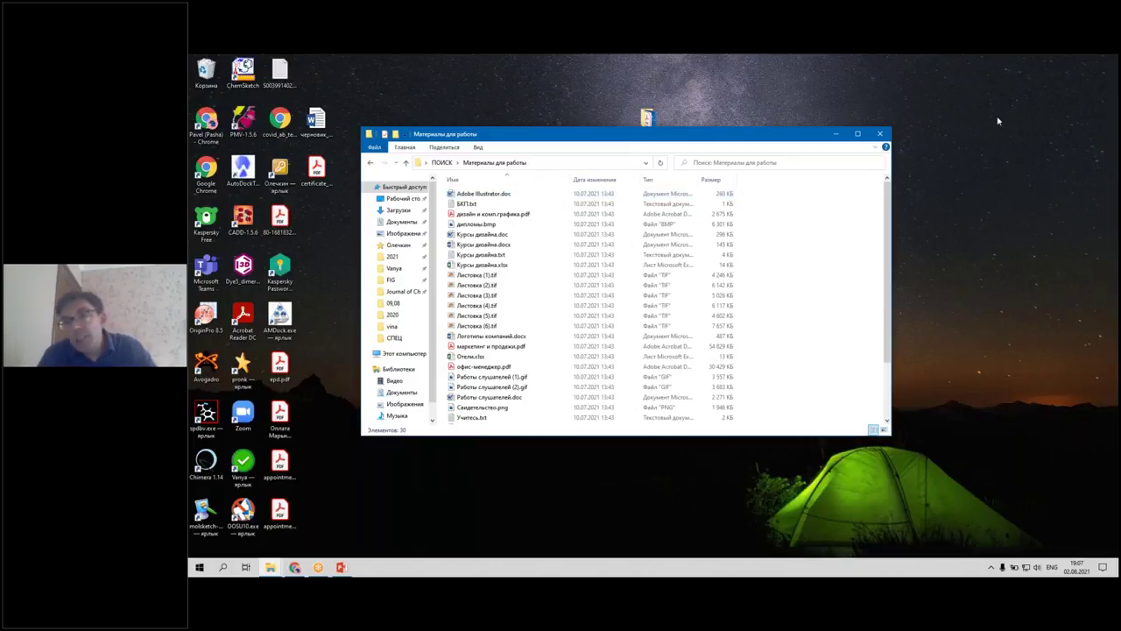
left_click(749, 162)
type("ckb")
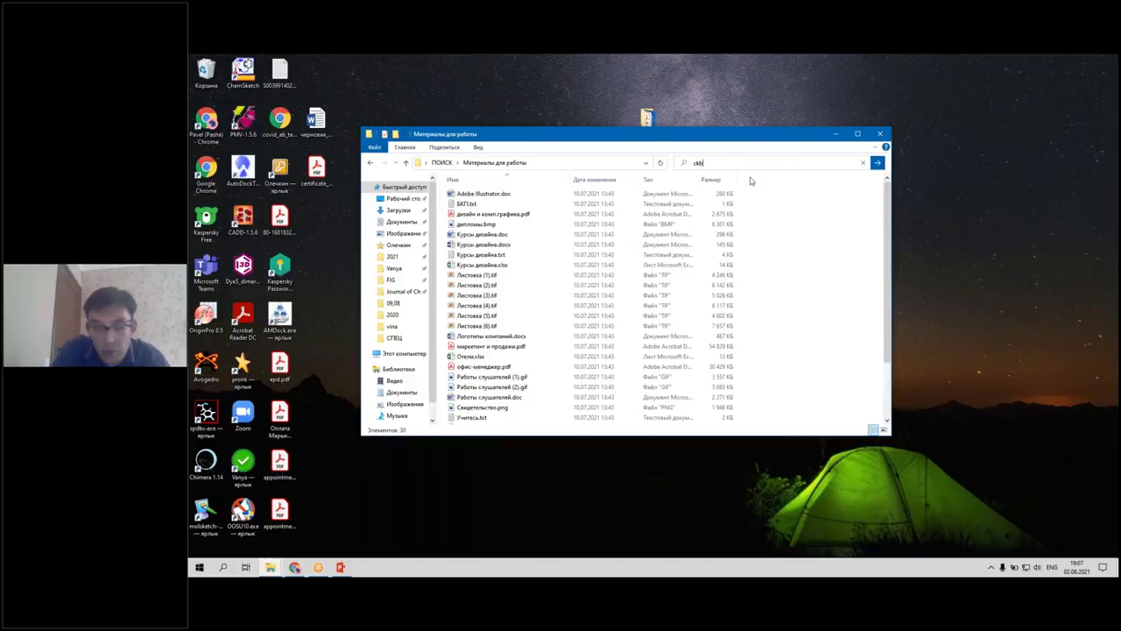
key("BackSpace")
key("BackSpace")
key("BackSpace")
key("alt+shift")
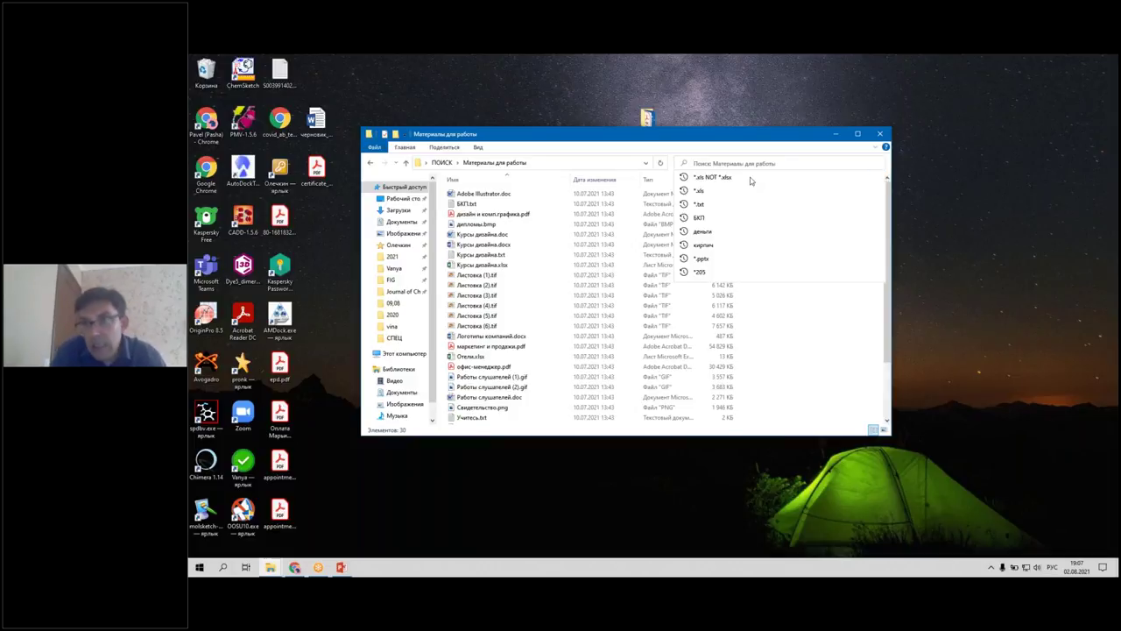
type("сливочный")
key("Return")
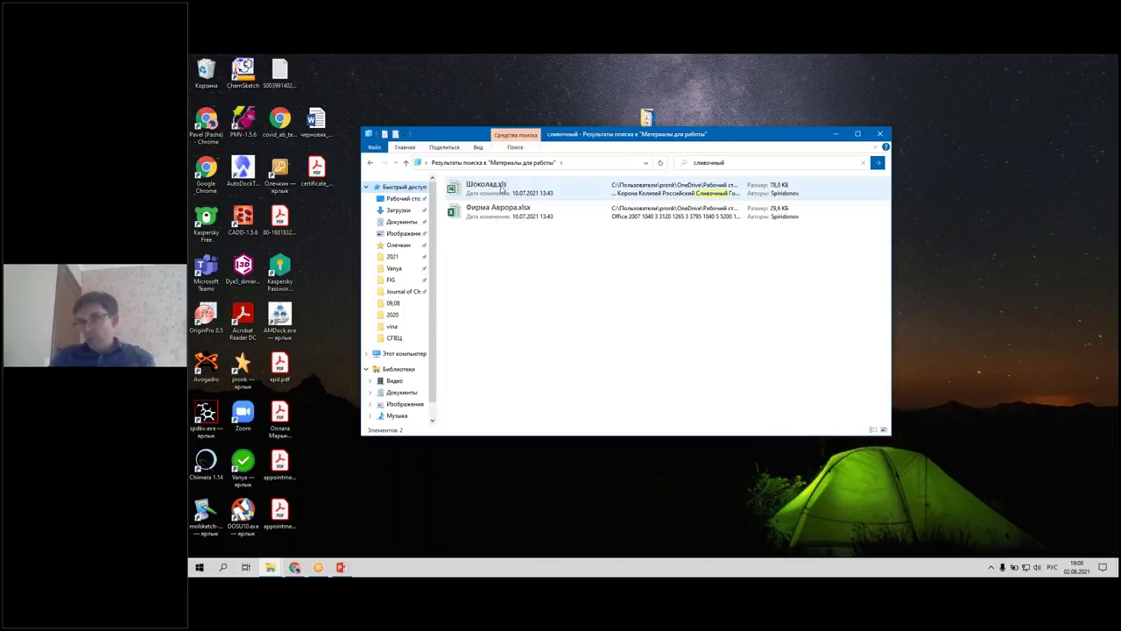
Step: Open Фирма Аврора.xlsx from the results, inspect the Товар column for "Сливочный" at a larger zoom, and close the workbook
left_click(493, 217)
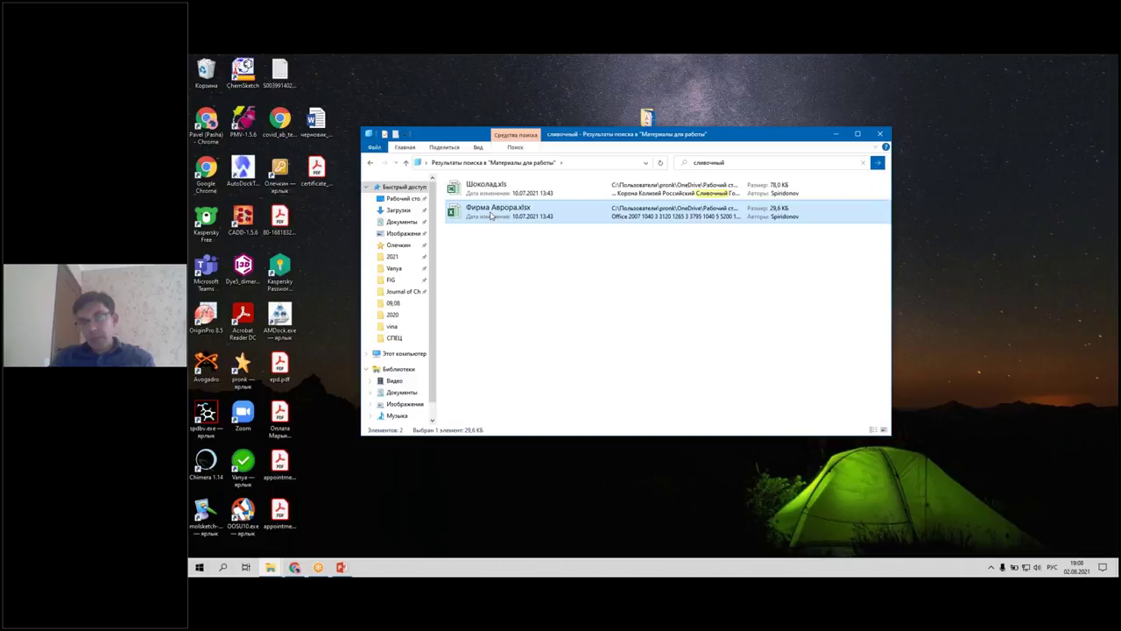
double_click(492, 217)
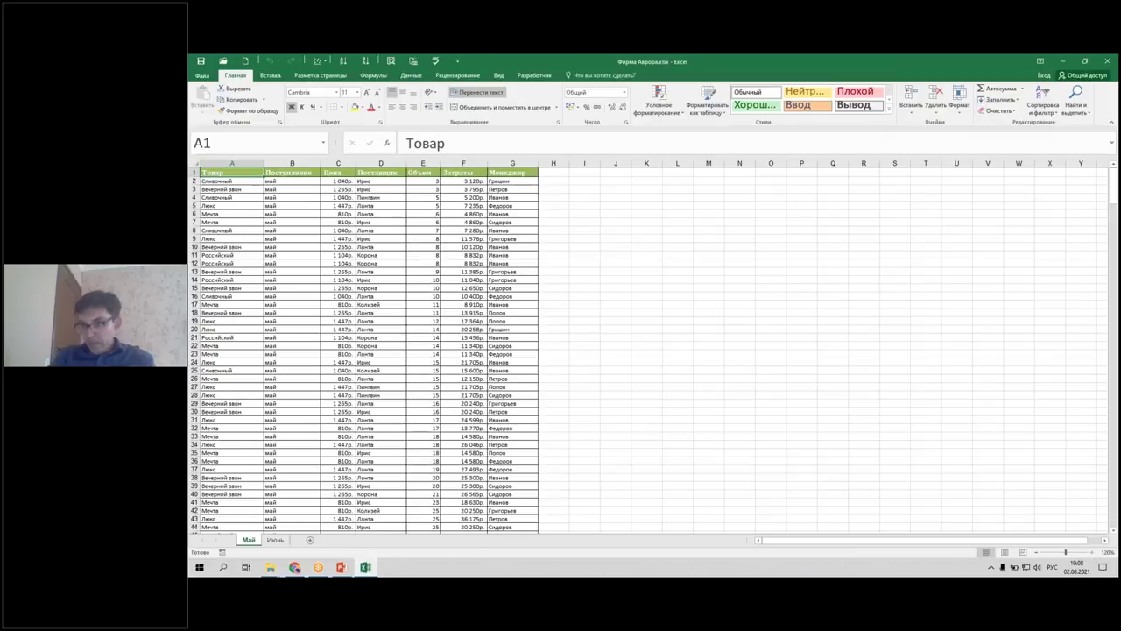
scroll(648, 350, "up", 4, "ctrl")
scroll(344, 203, "up", 3, "ctrl")
key("Down")
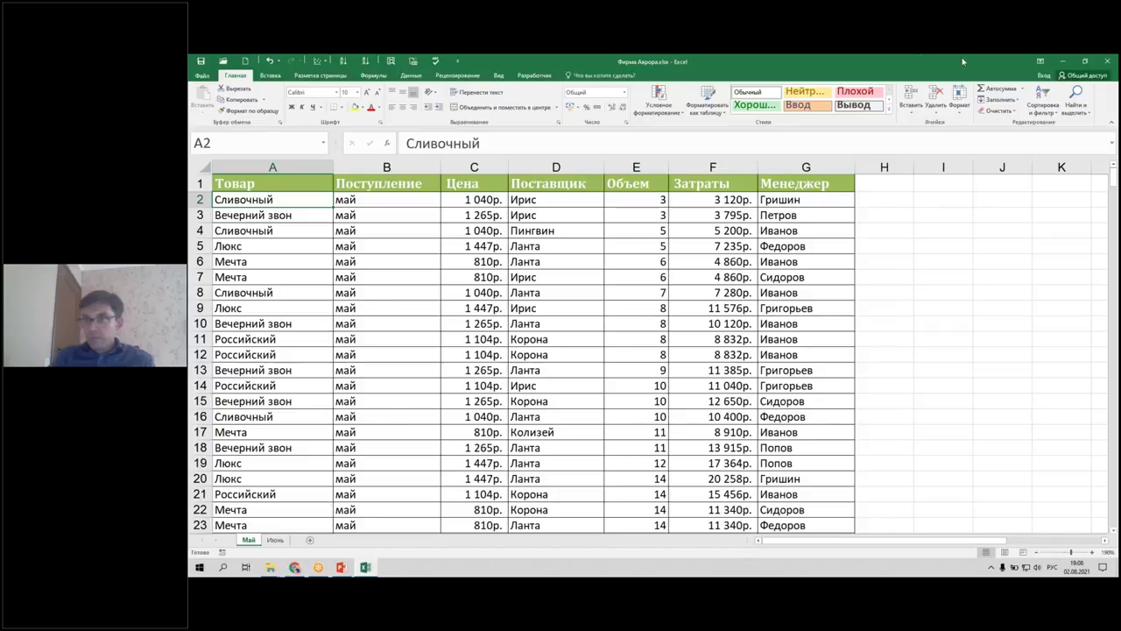
left_click(1108, 60)
left_click(652, 323)
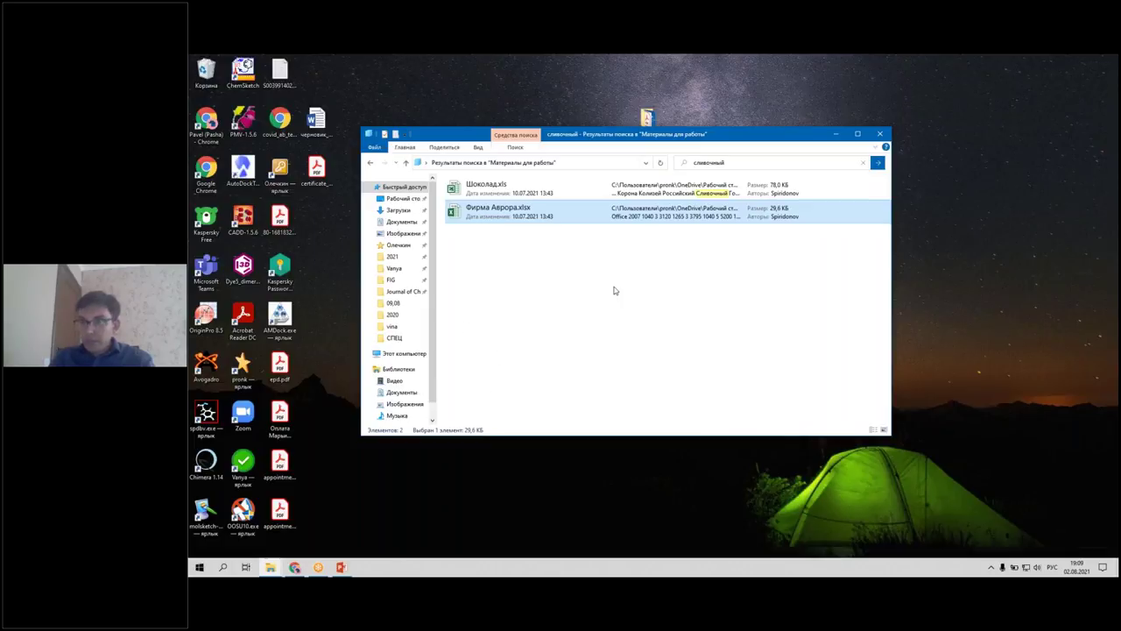
Step: Deselect the found file and close the search to return to the "Материалы для работы" folder
left_click(476, 387)
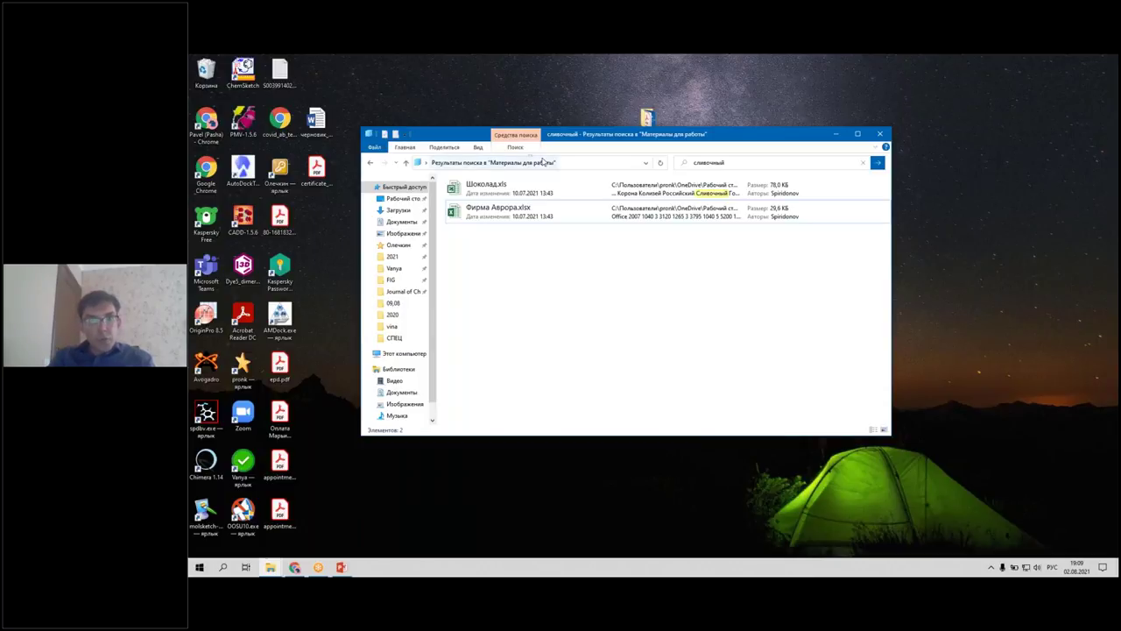
left_click(516, 147)
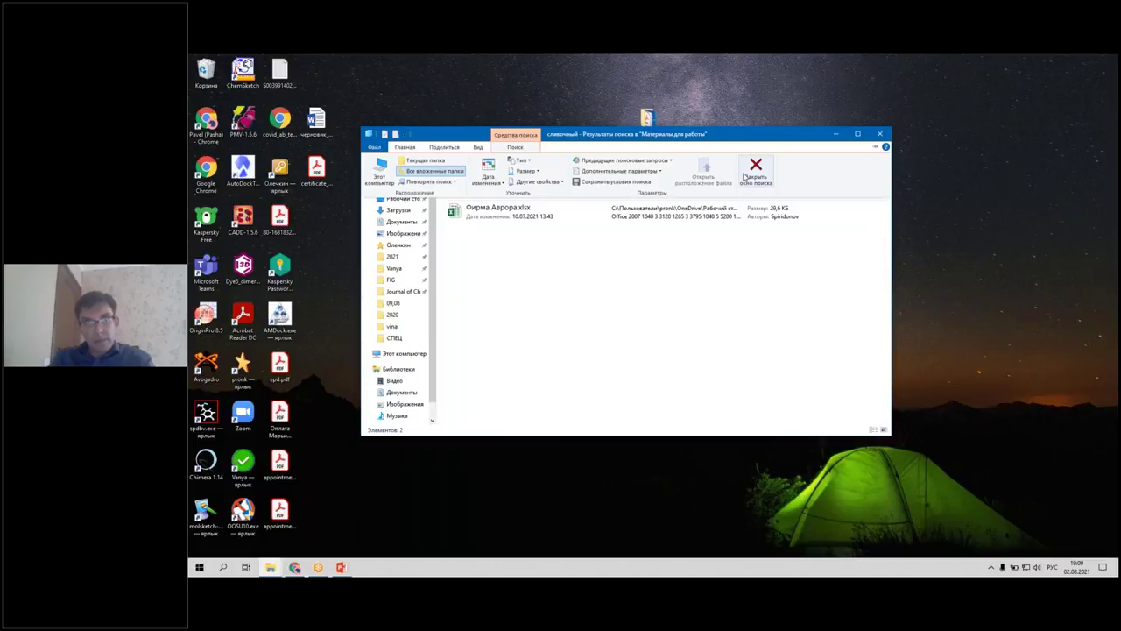
left_click(755, 171)
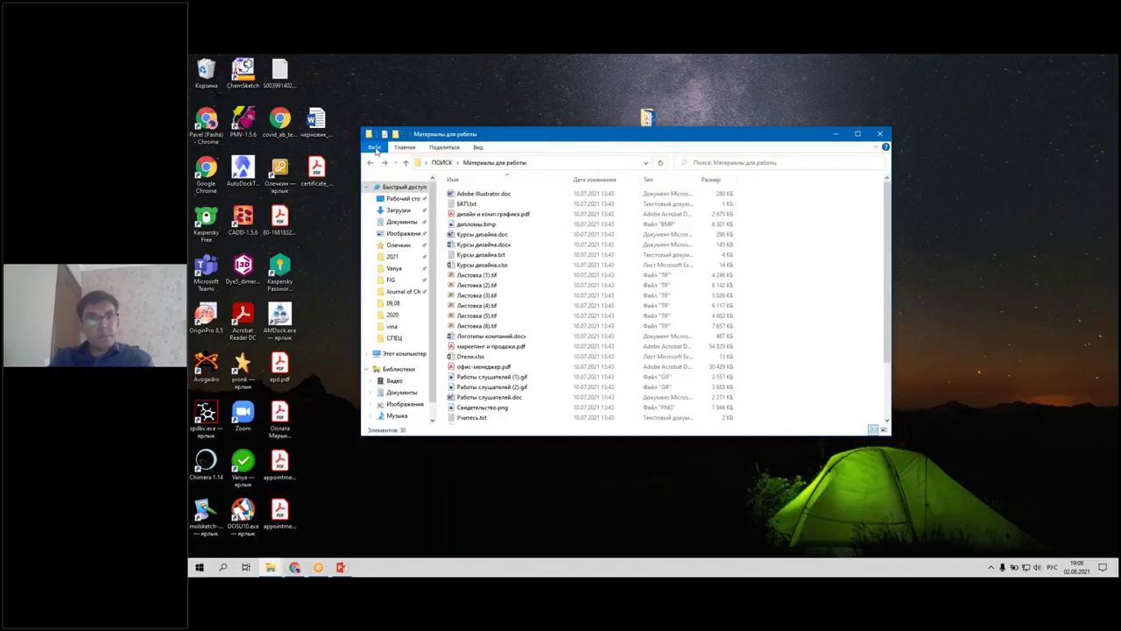
Step: Examine the general folder options, including the command for clearing the Explorer history, and close them without changes
left_click(377, 148)
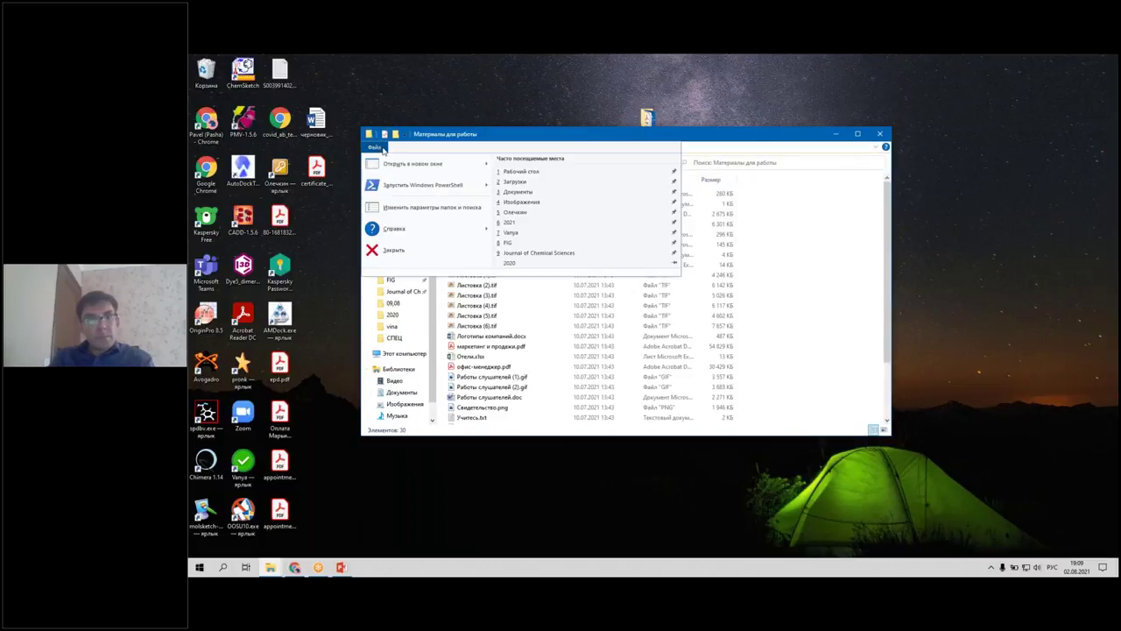
left_click(410, 208)
left_click_drag(420, 189, 615, 144)
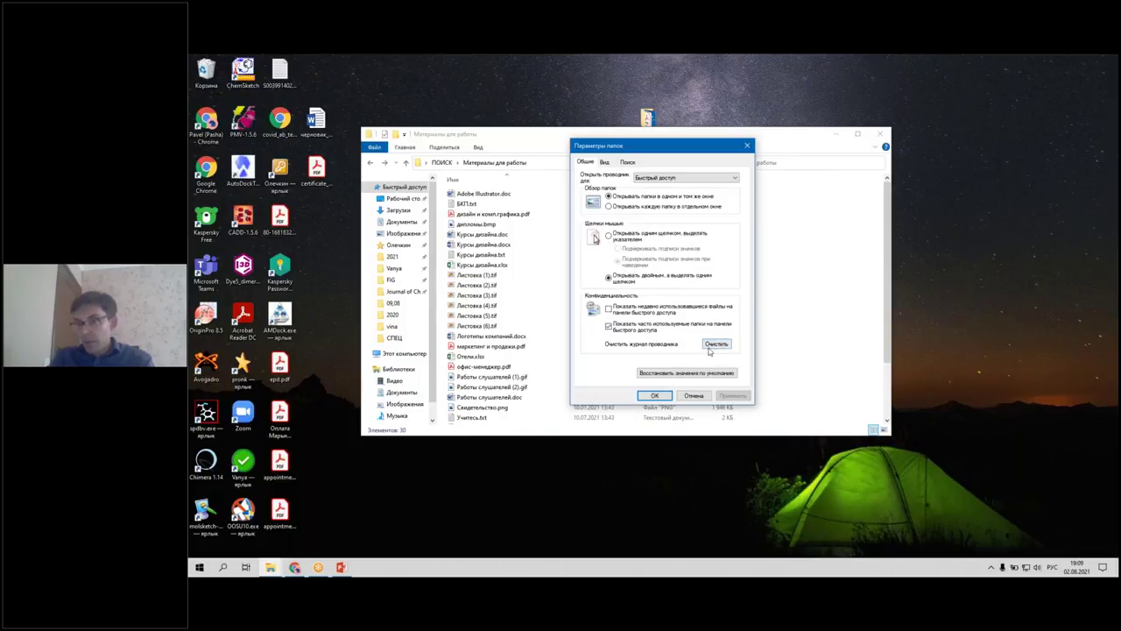
left_click(748, 146)
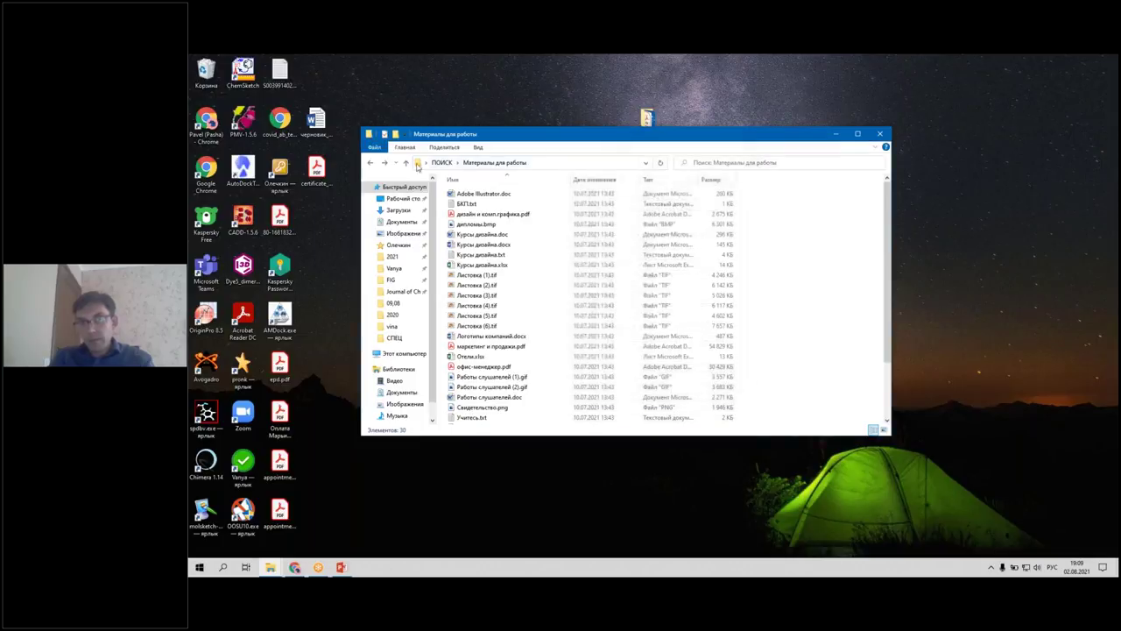
left_click(376, 148)
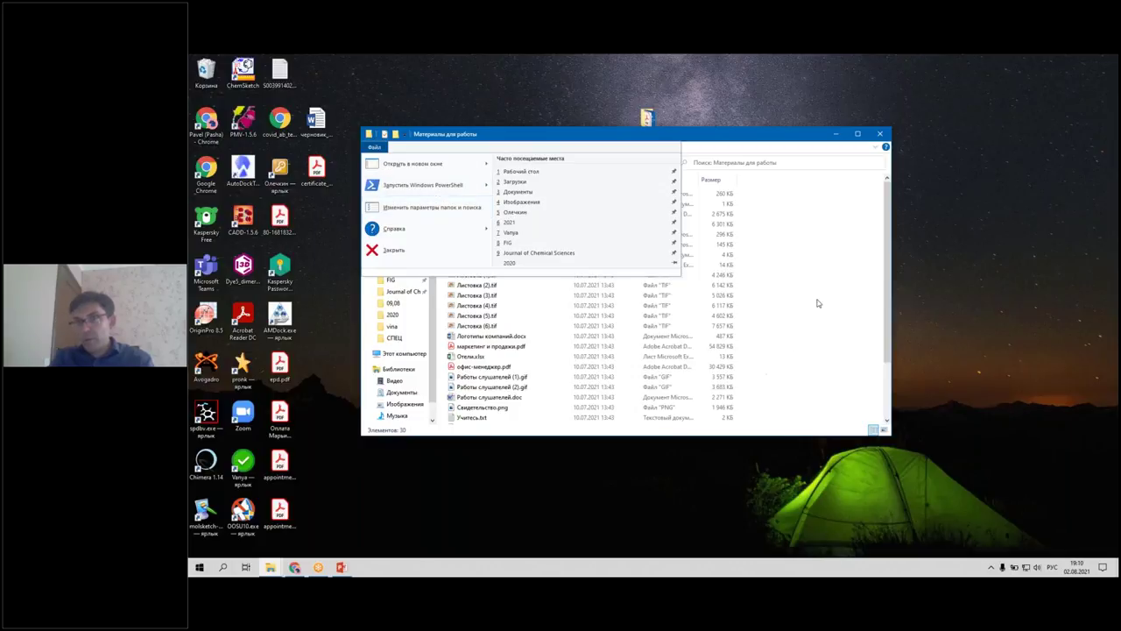
left_click(718, 326)
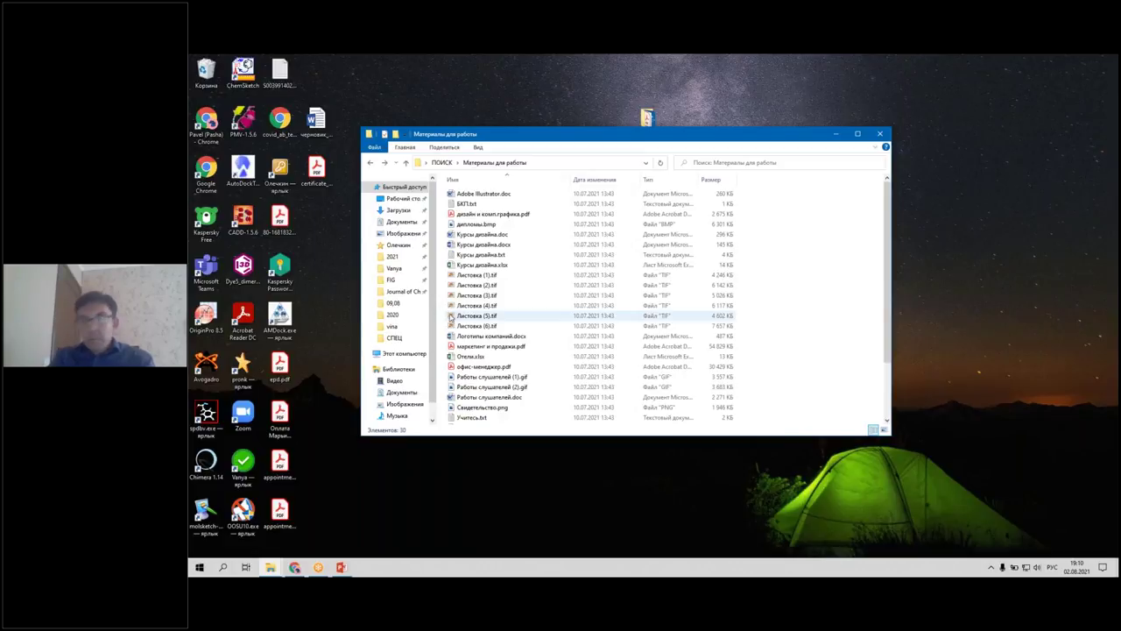
mouse_move(452, 323)
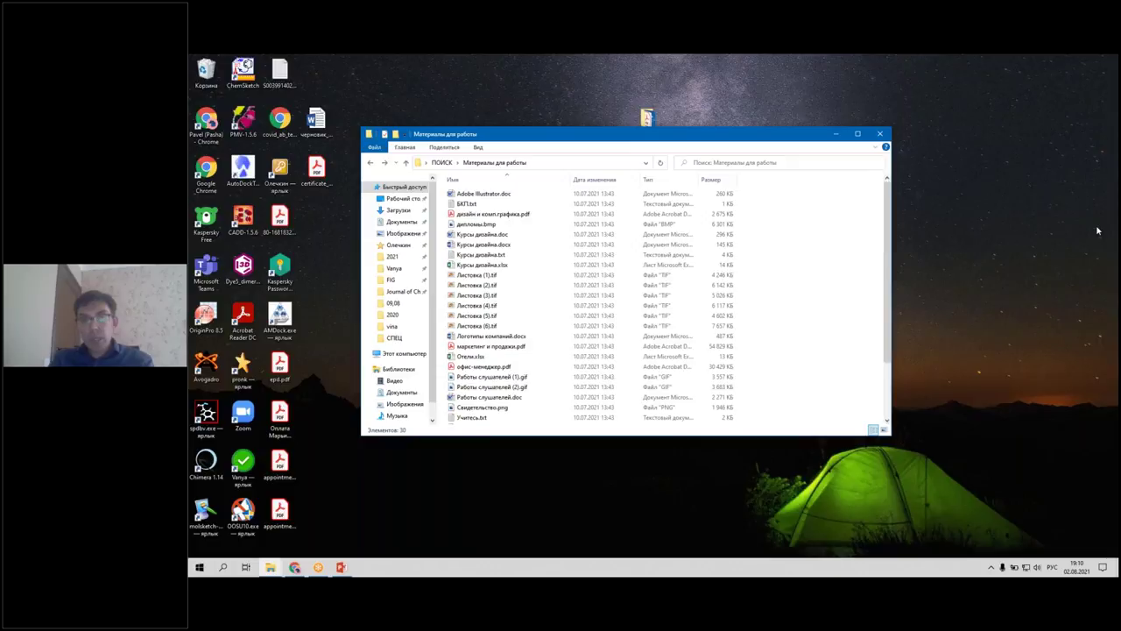
Step: View all open windows in Task View, leave the overview, and circle the Task View control in red with the drawing pen
left_click(247, 568)
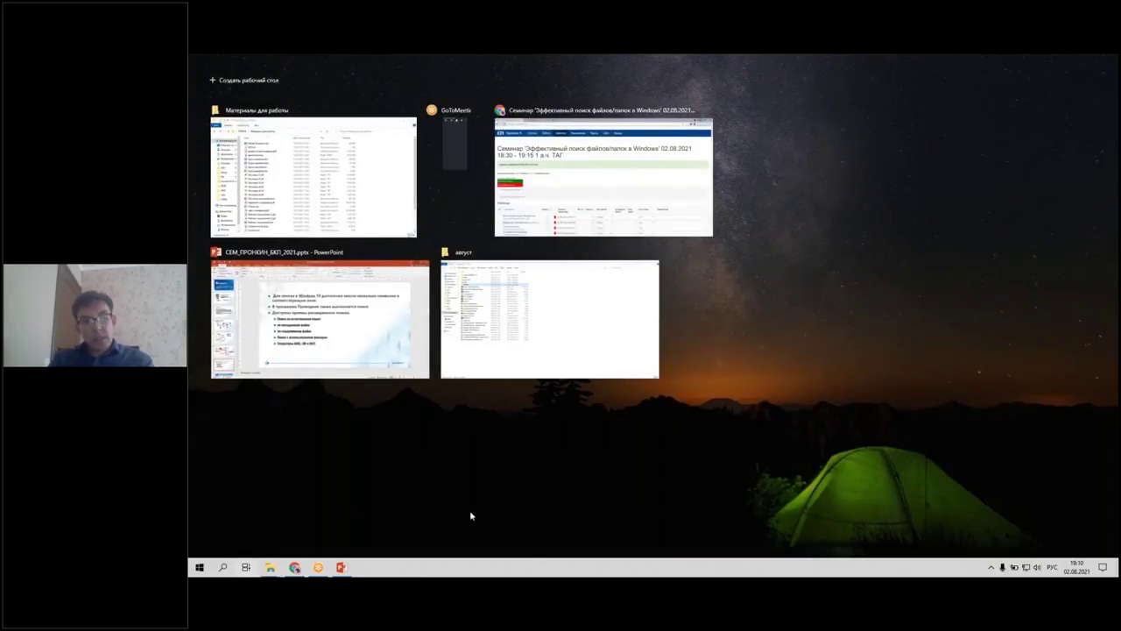
left_click(470, 515)
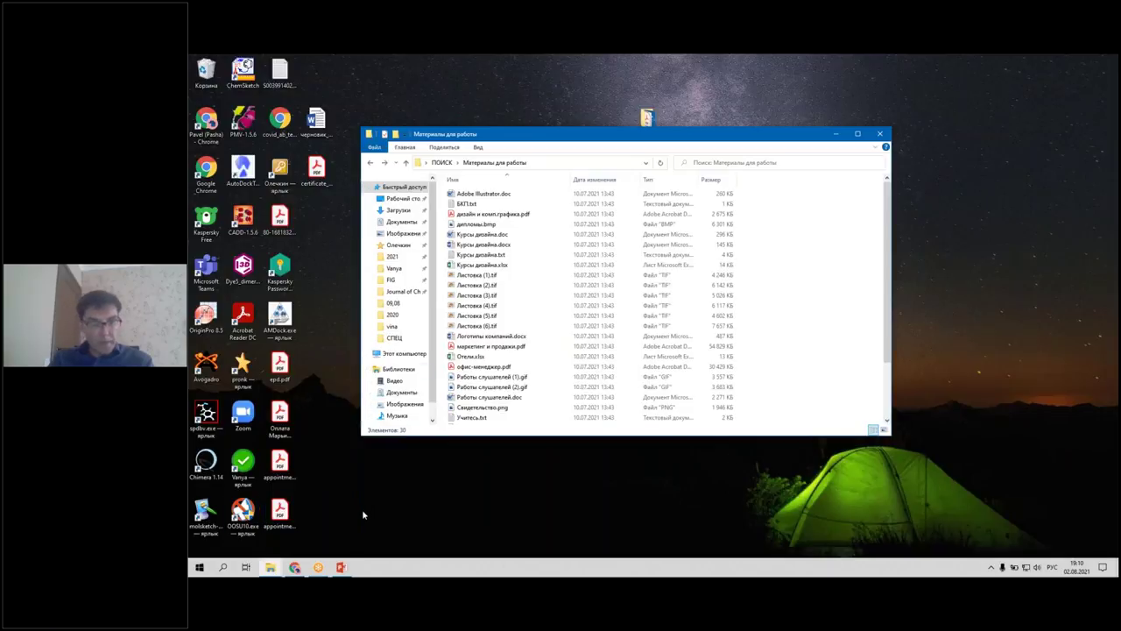
left_click(760, 59)
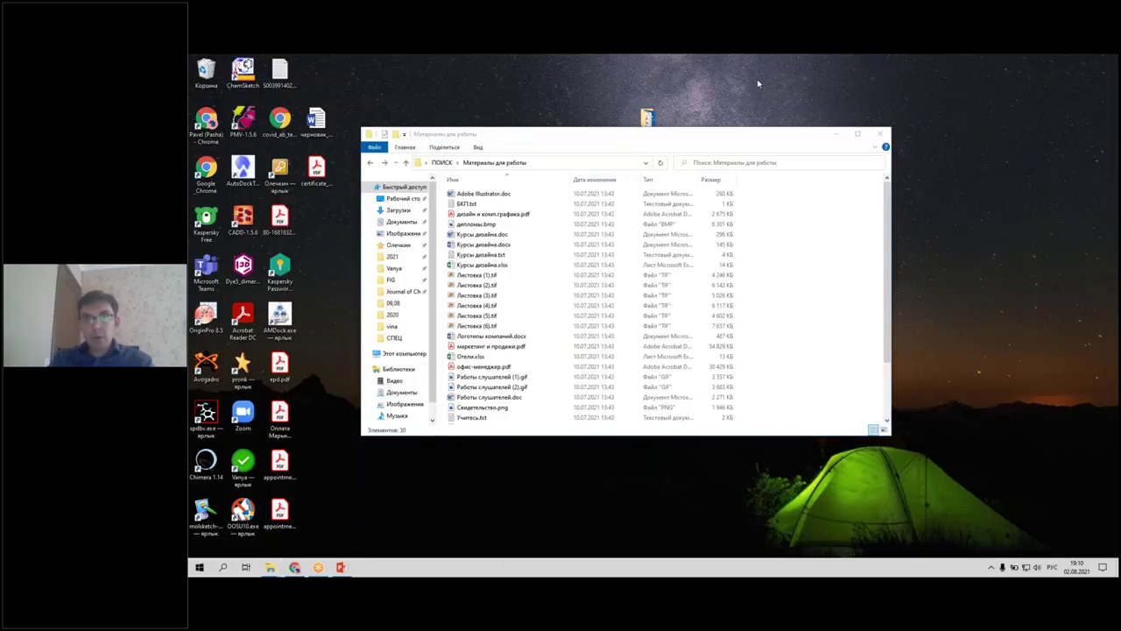
mouse_move(249, 545)
left_mouse_down()
mouse_move(234, 571)
mouse_move(261, 575)
mouse_move(266, 552)
mouse_move(250, 548)
left_mouse_up()
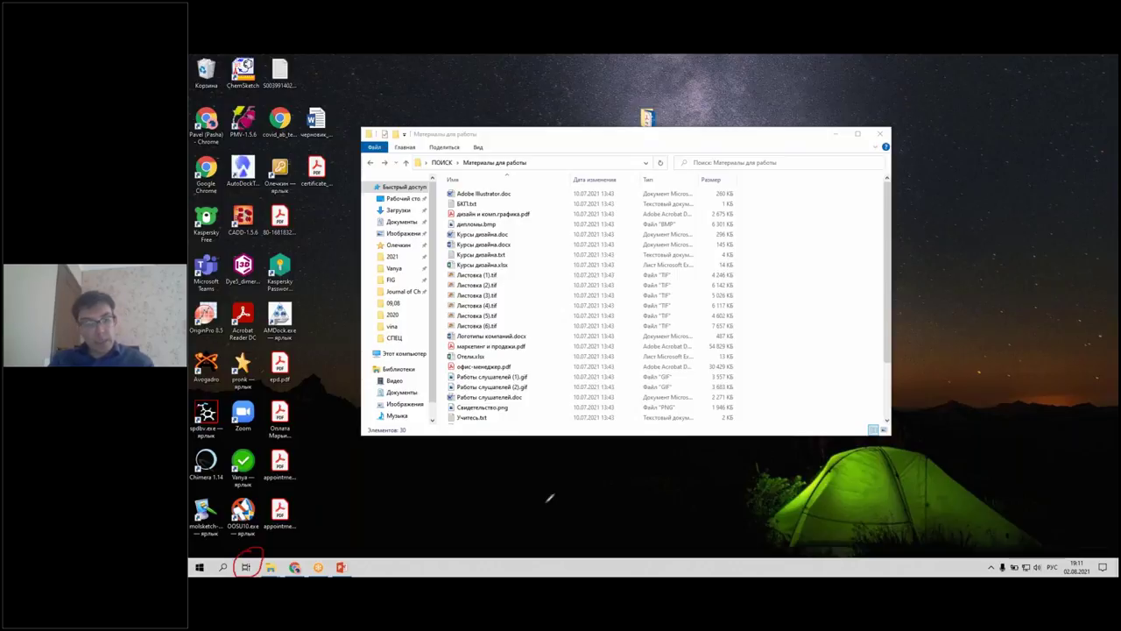
Step: Bring up the Task View overview of open windows once more and return to the desktop
left_click(246, 567)
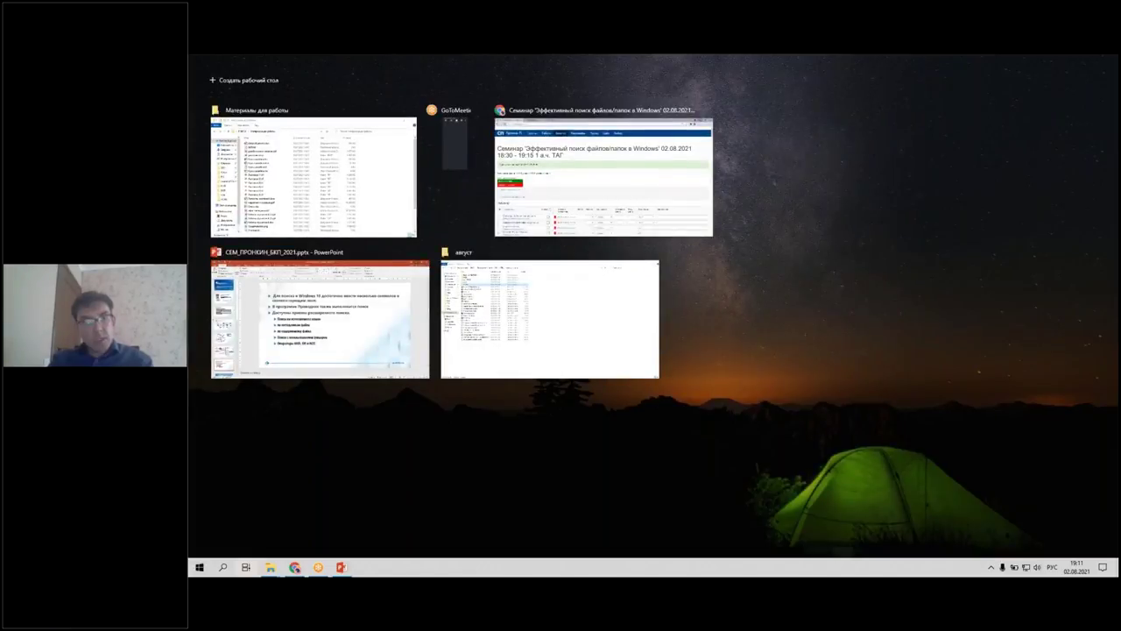
left_click(247, 567)
left_click(967, 426)
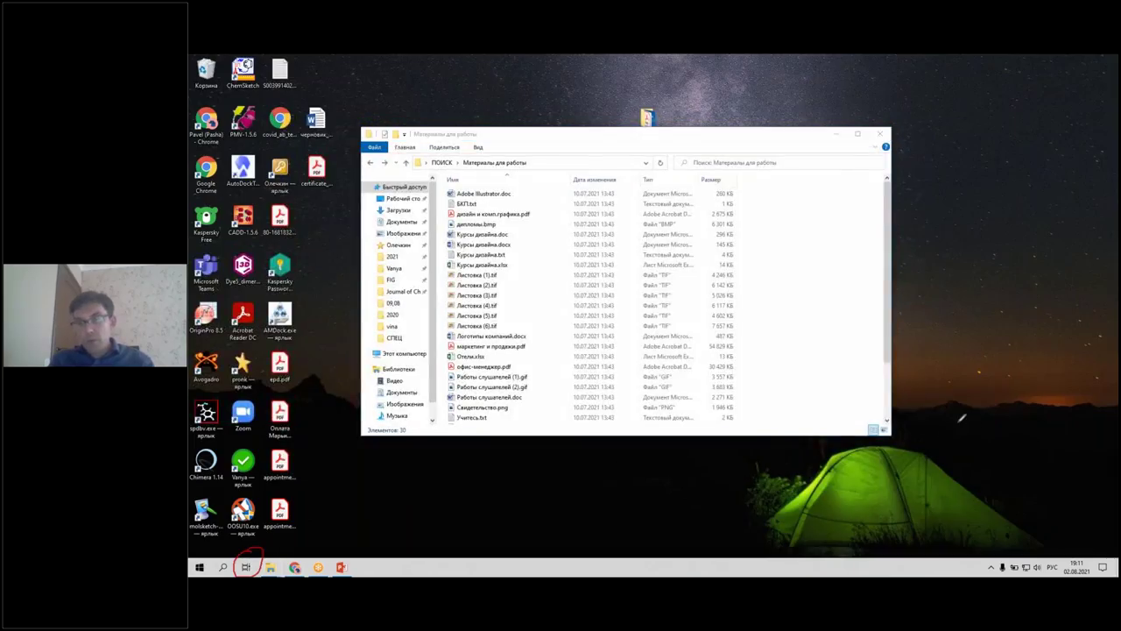
Step: Switch the keyboard layout to English and close the "Материалы для работы" folder window
key("alt+shift")
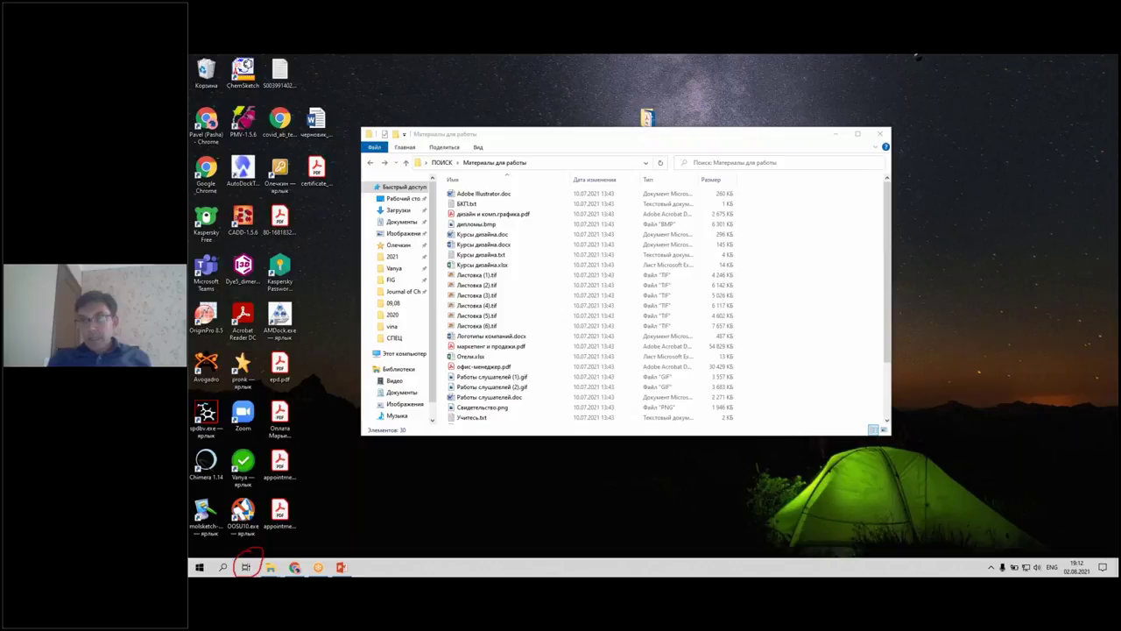
left_click(883, 133)
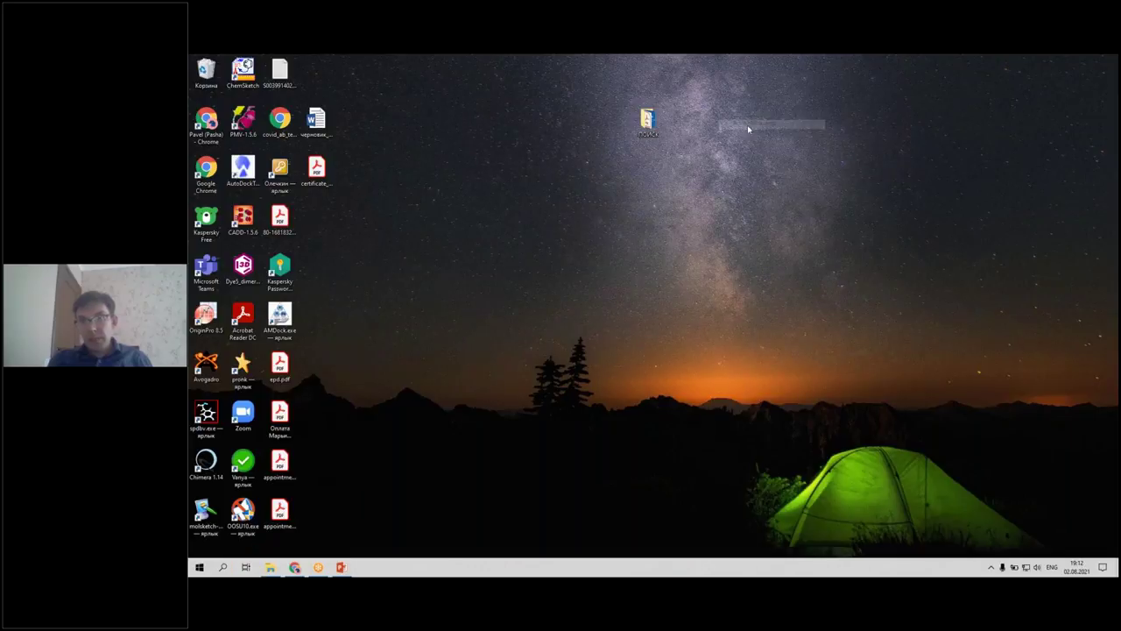
Step: Switch to the PowerPoint presentation and start the slide show from slide 10, "Наши гарантии"
left_click(341, 566)
scroll(219, 521, "down", 2)
scroll(217, 521, "down", 3)
left_click(238, 474)
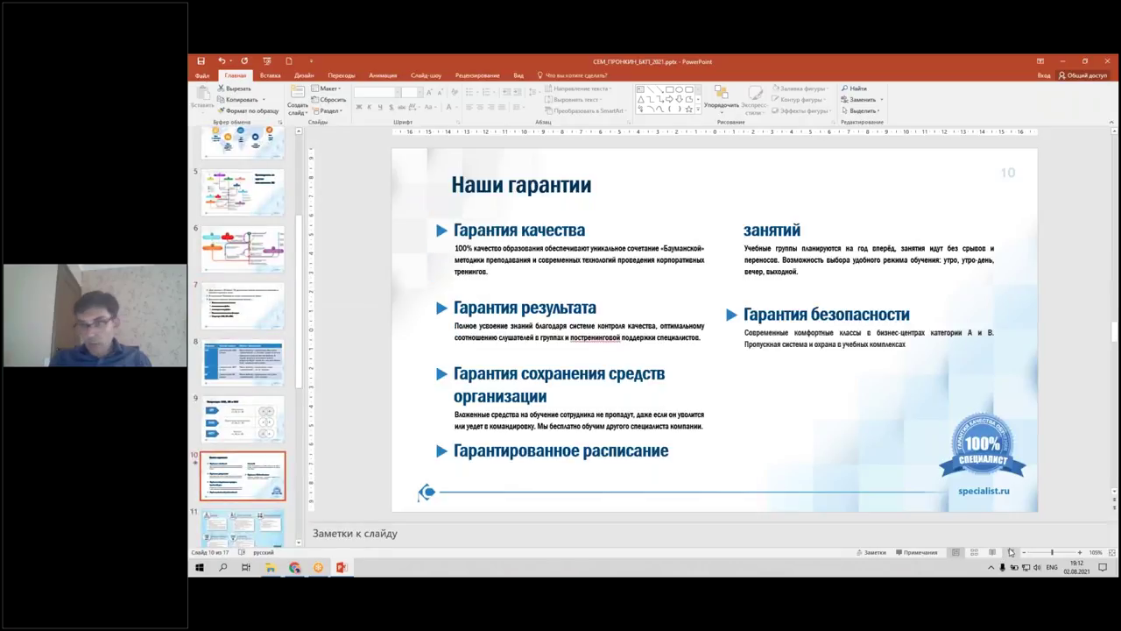
left_click(1011, 552)
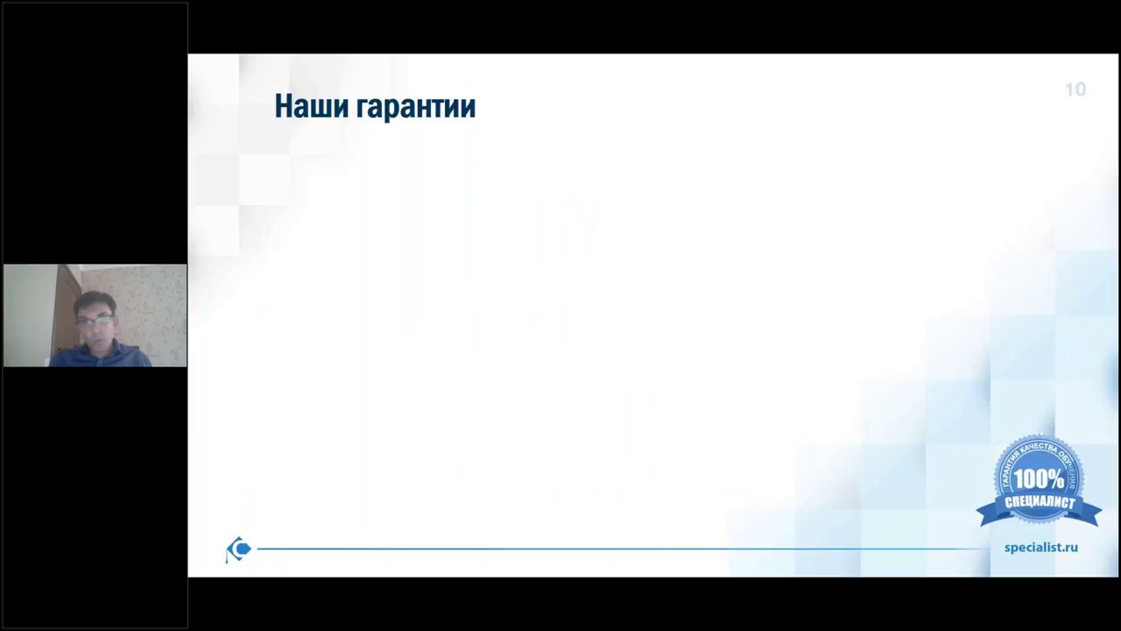